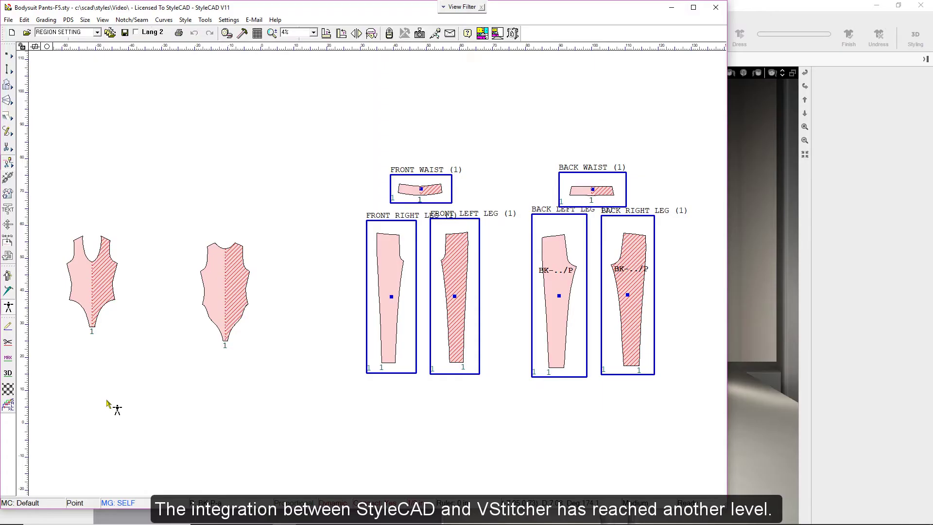
- Switch to VStitcher and examine the waist and leg pieces' existing stitches and their arrangement on the silhouettes
left_click(9, 292)
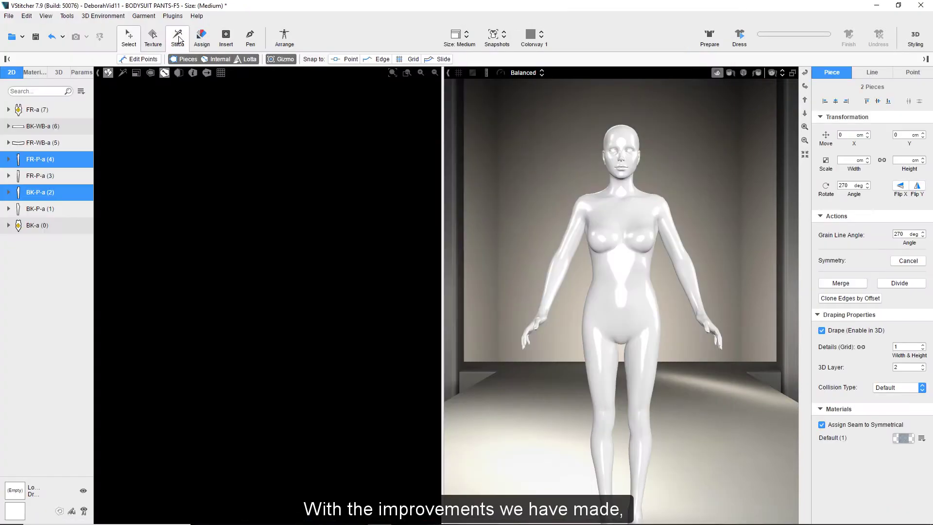
left_click(178, 38)
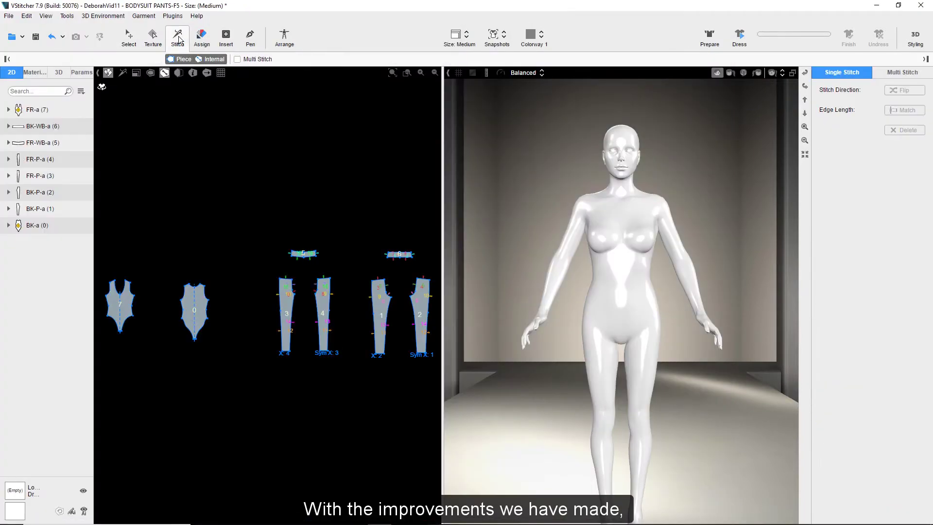
left_click(279, 38)
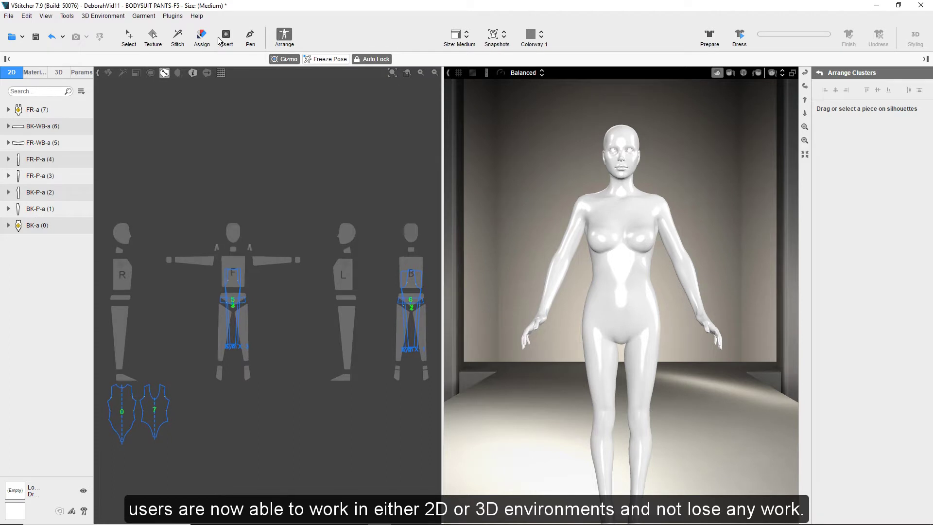
- Exclude the two waistband pieces and four pant leg pieces from the garment with Don't Use Selected
left_click(129, 37)
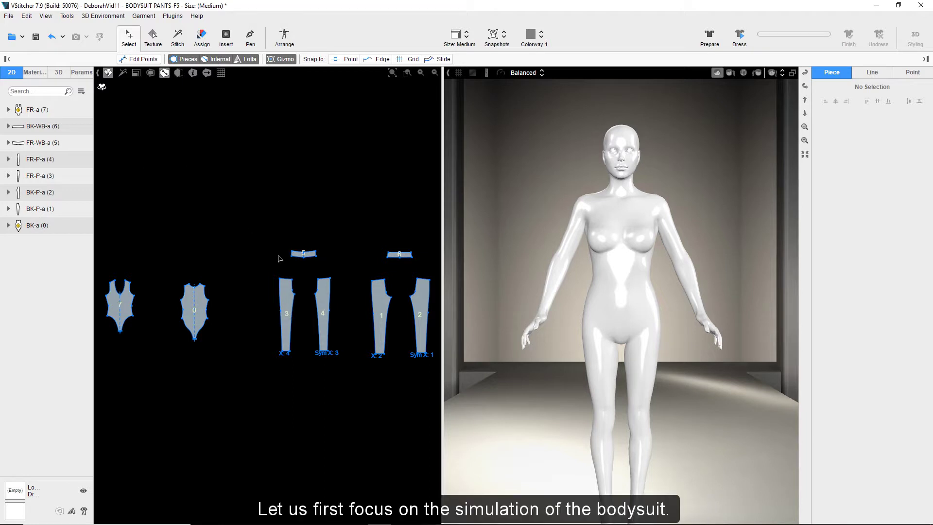
left_click_drag(250, 219, 464, 392)
left_click(81, 92)
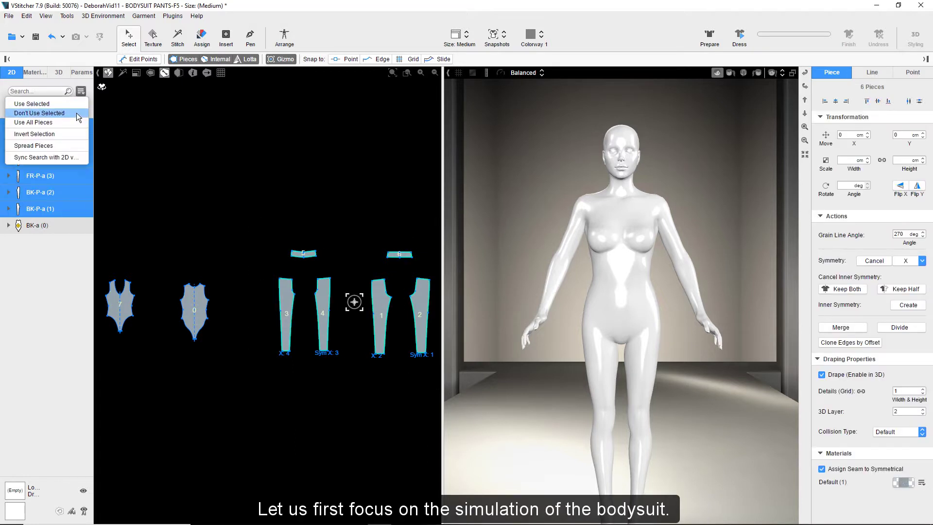
left_click(39, 113)
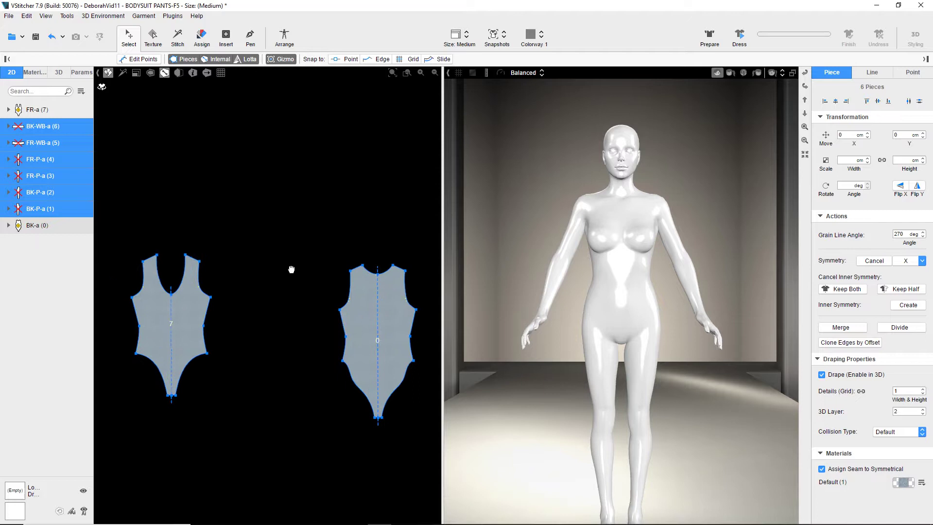
- Assign bodysuit piece 7 to the front torso cluster and piece 0 to the back torso cluster
left_click(285, 39)
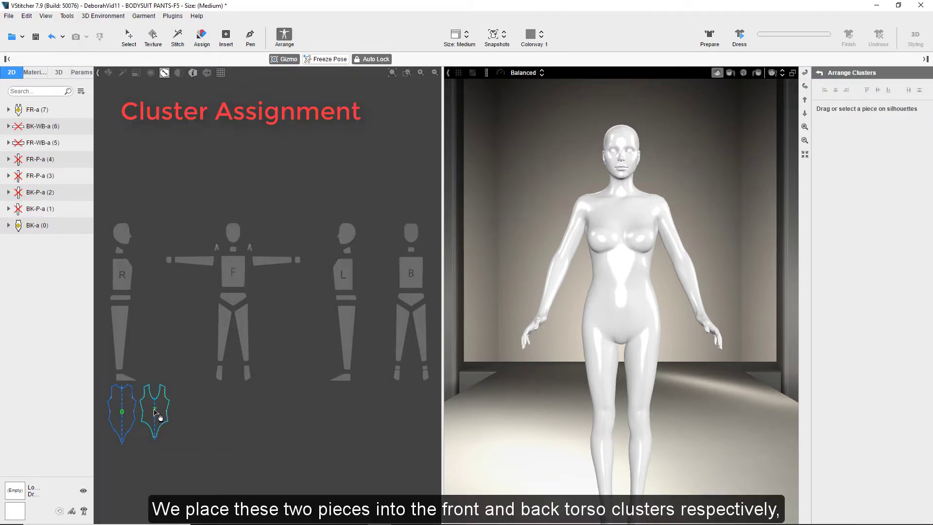
left_click_drag(156, 410, 245, 267)
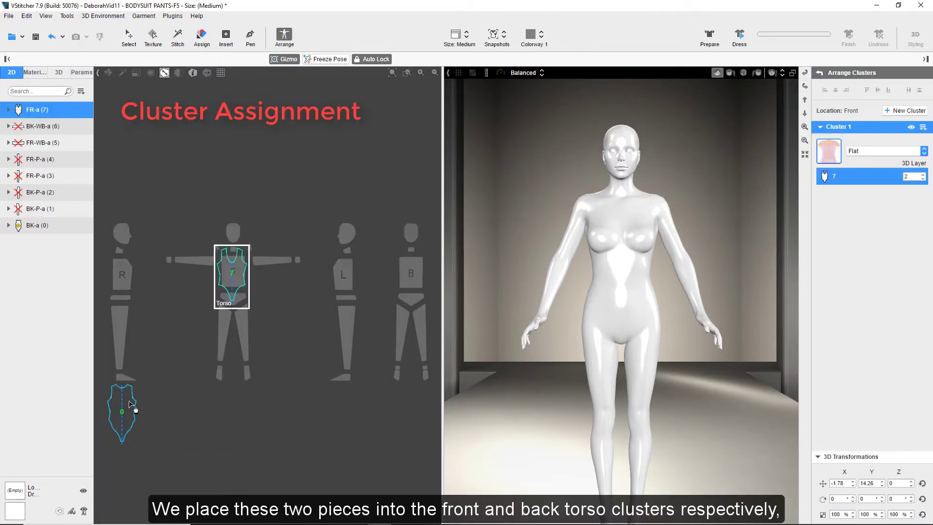
left_click_drag(124, 411, 419, 276)
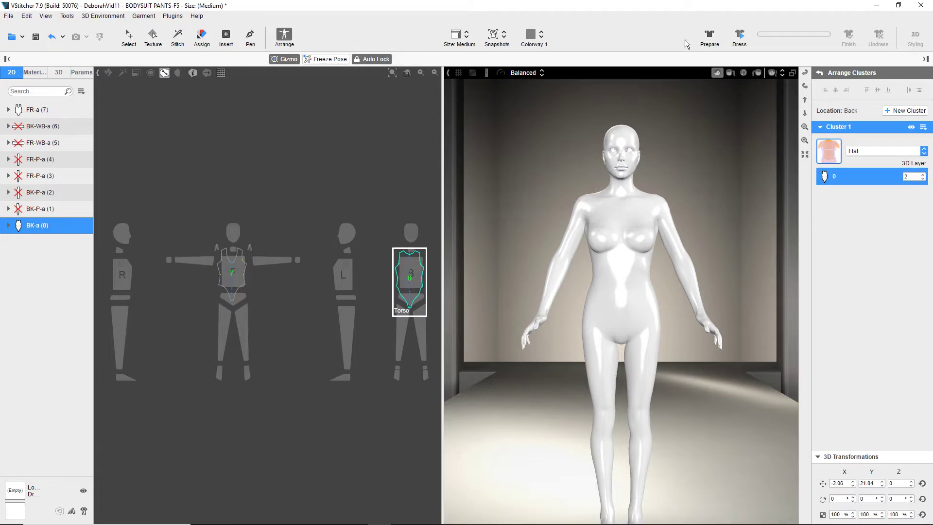
- Prepare the bodysuit in 3D and reposition the front and back pieces so they line up around the avatar's torso
left_click(708, 38)
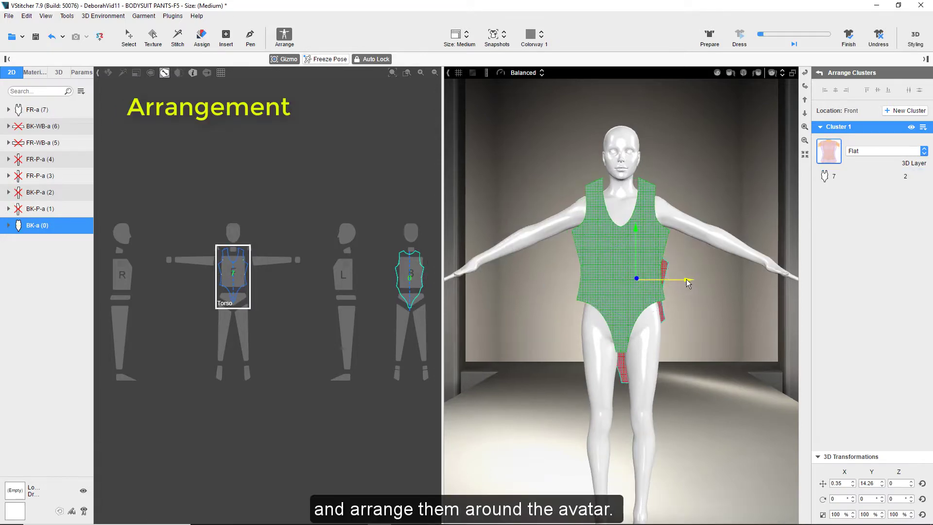
right_click_drag(769, 288, 714, 286)
left_click(634, 287)
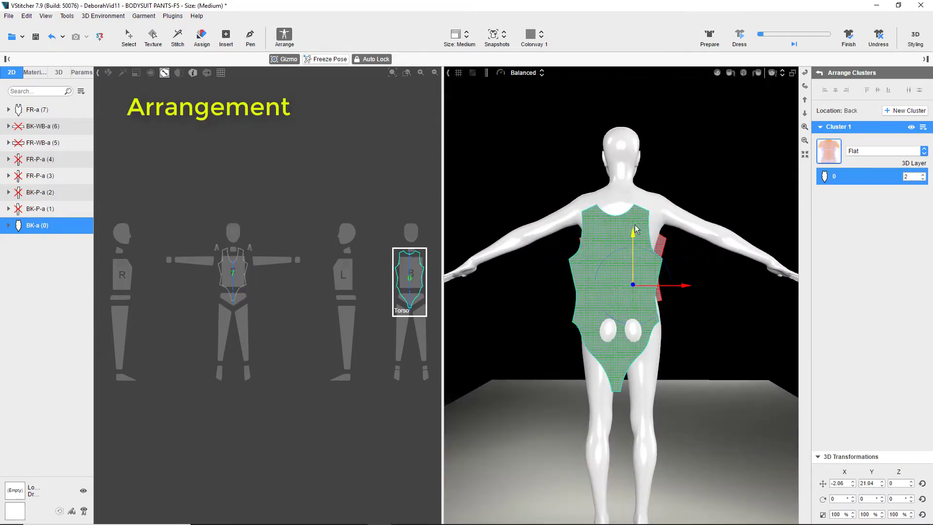
left_click_drag(636, 237, 639, 207)
left_click_drag(682, 260, 687, 260)
right_click_drag(773, 306, 719, 310)
left_click_drag(535, 276, 528, 276)
right_click_drag(767, 314, 745, 323)
- Stitch the front piece to the back piece along the shoulders and the upper and lower side seams
left_click(178, 38)
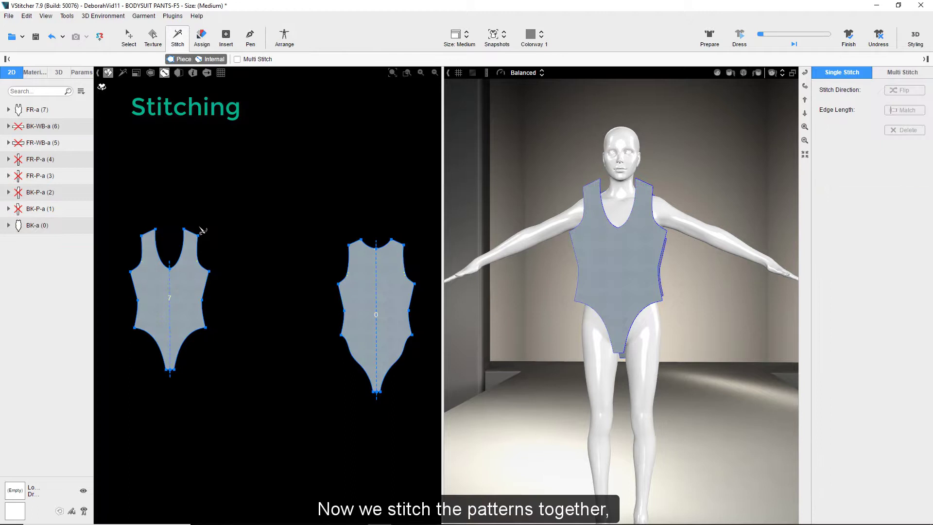
left_click(354, 242)
left_click(207, 281)
left_click(340, 292)
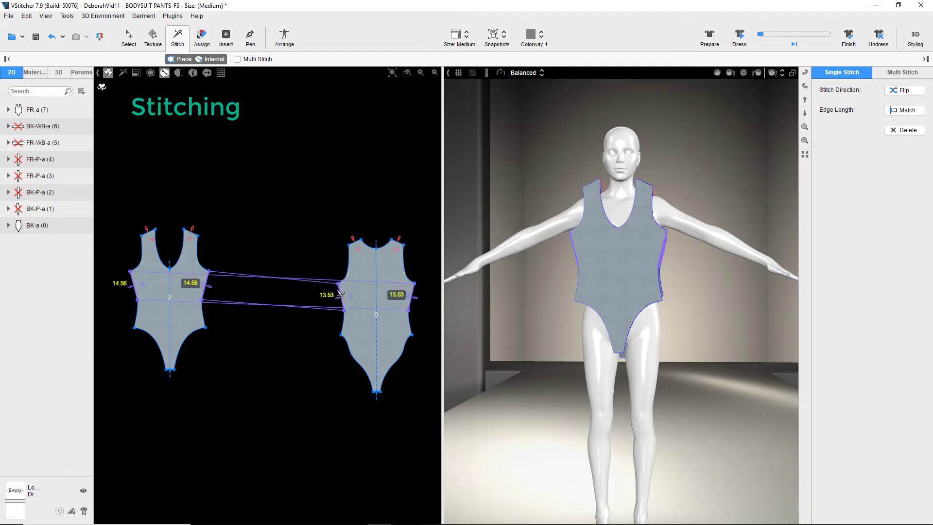
left_click(344, 321)
left_click(202, 312)
- Stitch the narrow crotch edges of the front and back pieces together
scroll(164, 378, "up", 5)
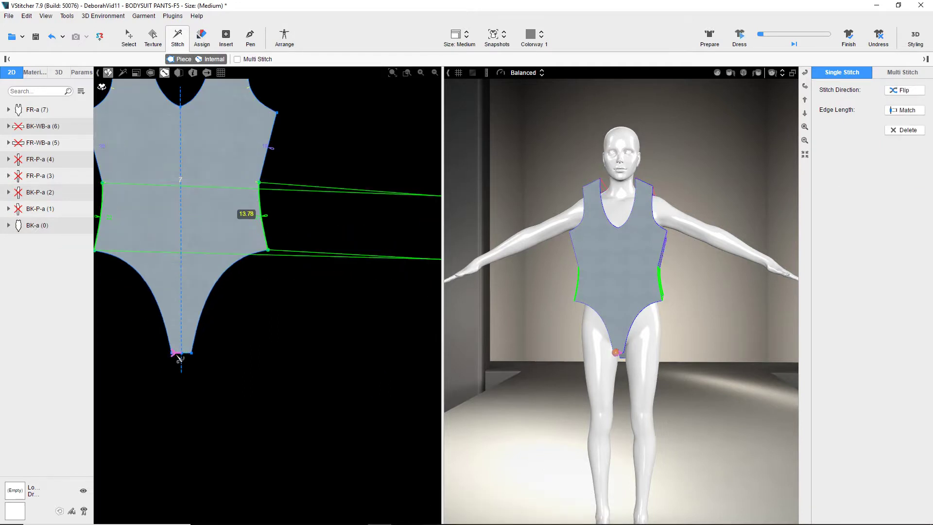
left_click(176, 358)
scroll(319, 331, "down", 5)
scroll(283, 308, "down", 2)
scroll(340, 331, "up", 4)
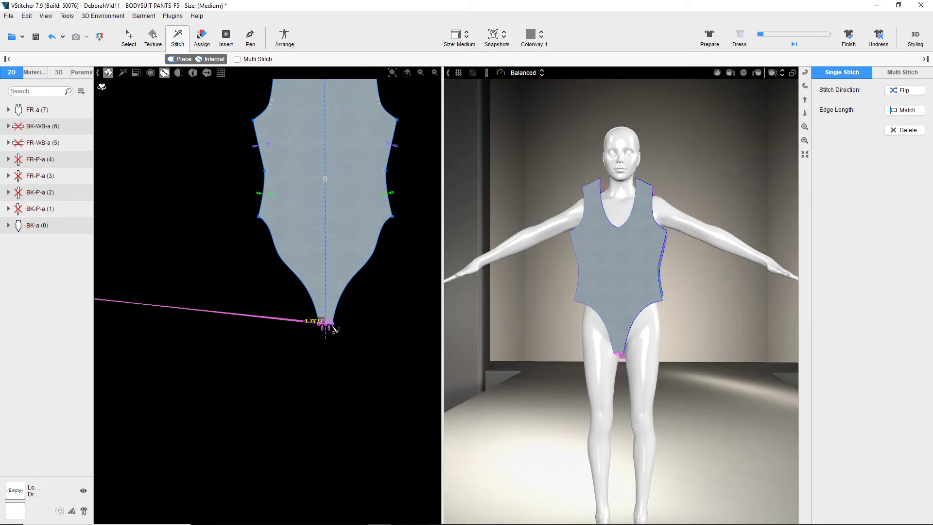
left_click(225, 332)
- Dress the avatar in the stitched bodysuit and inspect how it drapes at the back
scroll(225, 332, "down", 3)
middle_click_drag(192, 285, 289, 309)
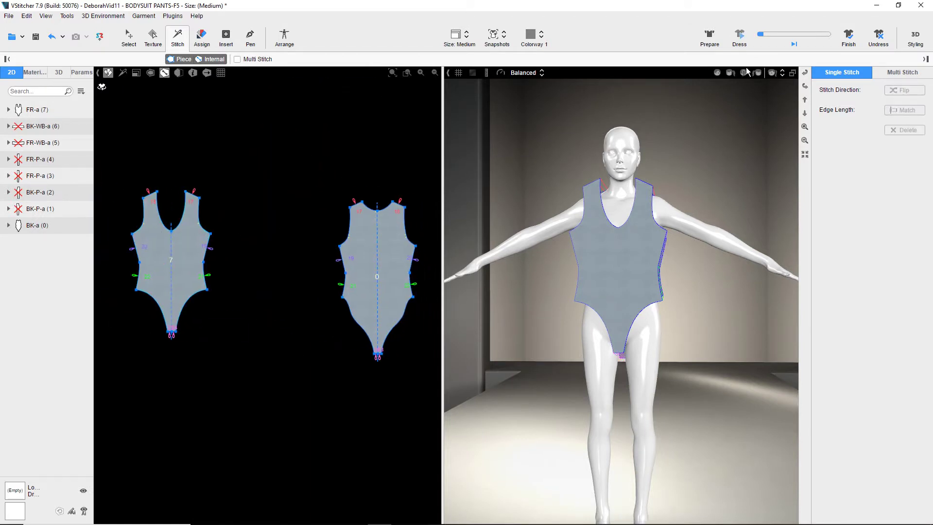
left_click(739, 35)
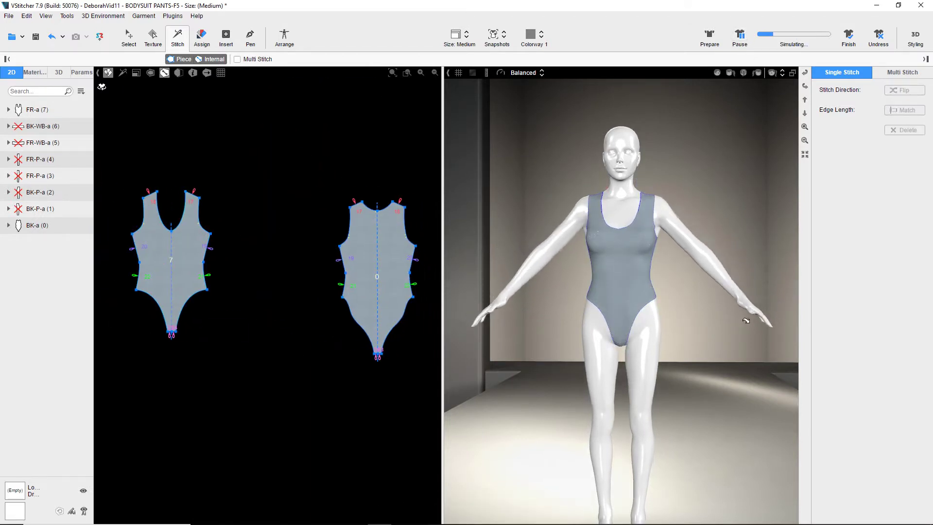
left_click_drag(751, 320, 751, 310)
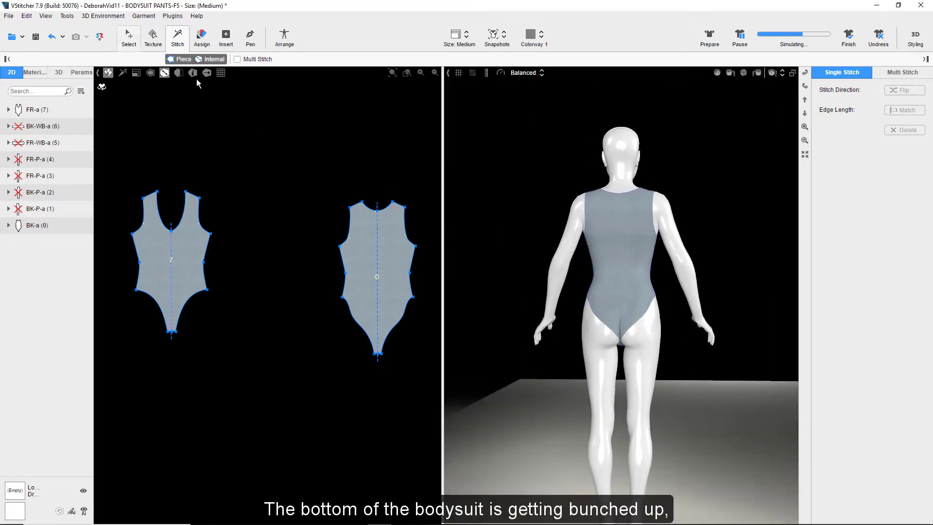
- Apply a Force Multiplier with amount 4 and depth 1 cm to the front and back leg opening edges
left_click(128, 38)
left_click(191, 297)
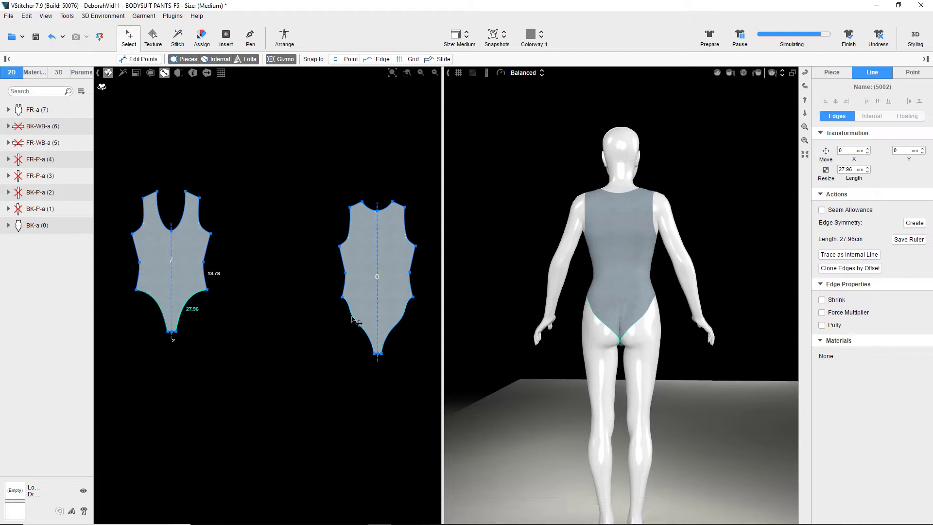
left_click(349, 328, "shift")
left_click(821, 312)
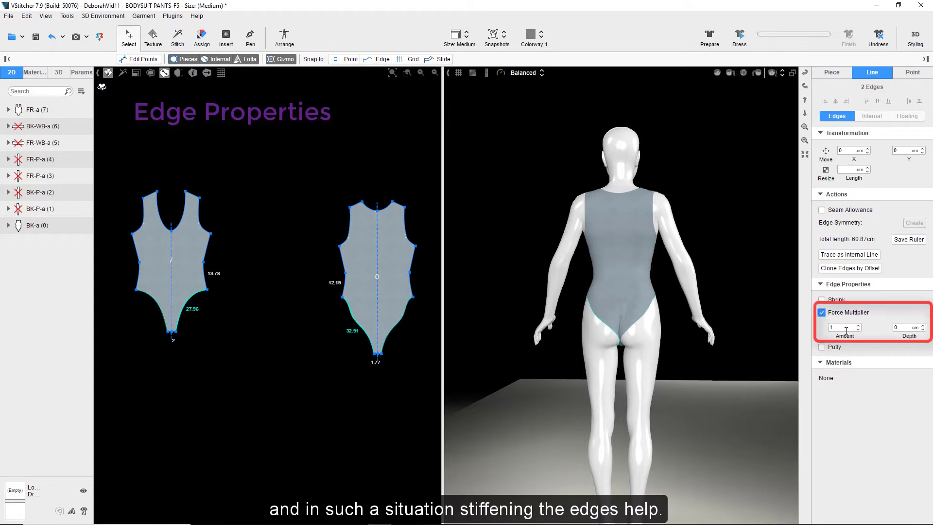
type("4")
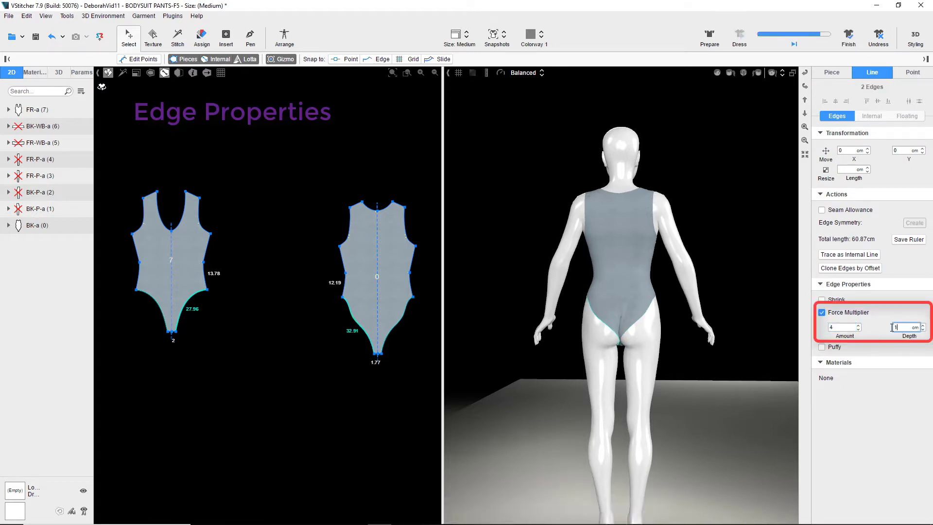
- Pull the bunched fabric at the seat outward with the 3D Styling Pinch tool and resume the simulation
left_click(915, 36)
scroll(631, 343, "up", 3)
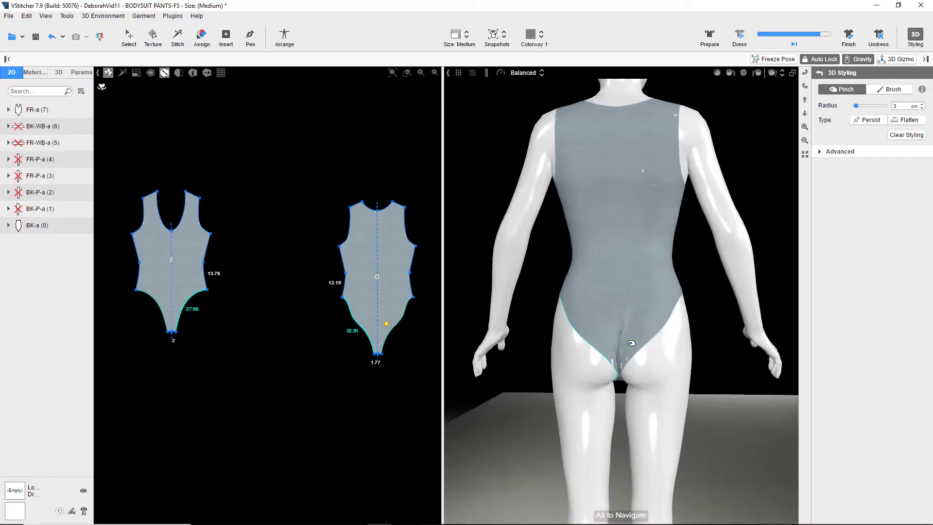
left_click_drag(673, 401, 674, 403)
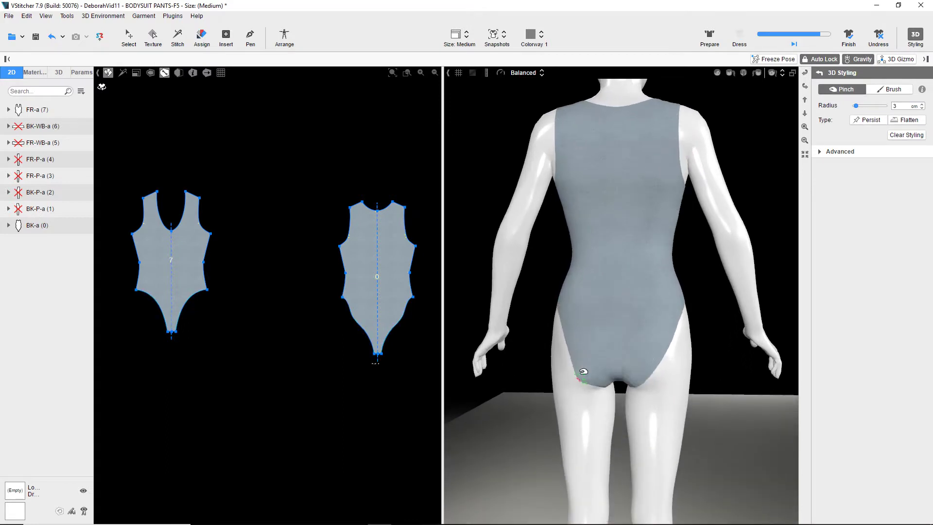
scroll(733, 260, "down", 3)
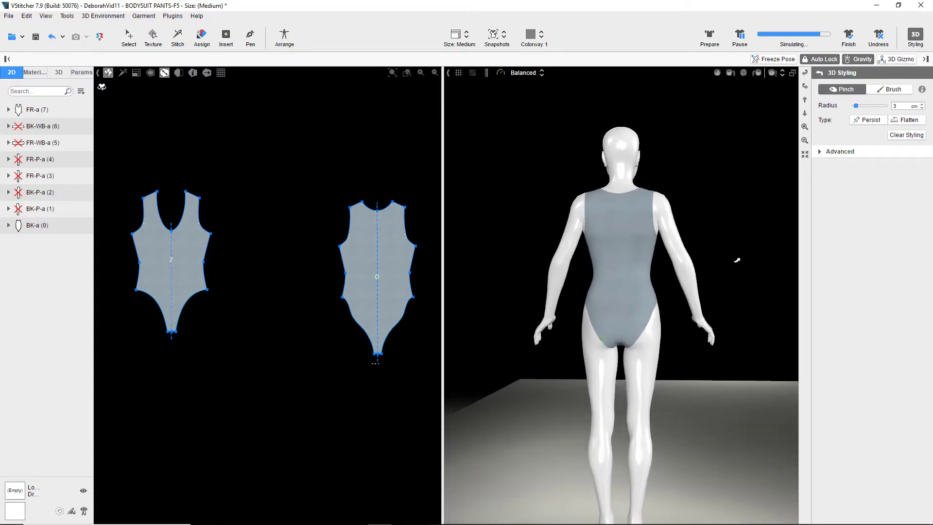
left_click_drag(765, 294, 717, 269)
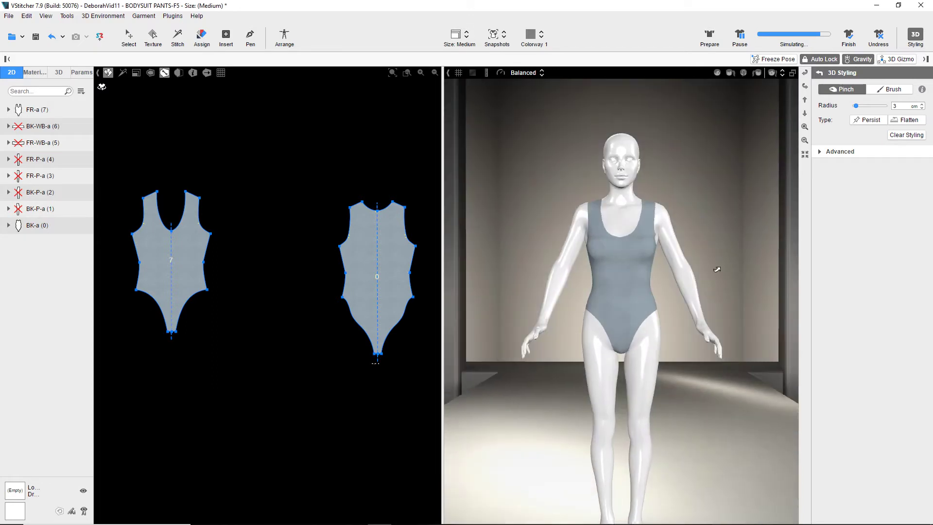
- Apply a Force Multiplier with amount 4 and depth 1 cm to the front and back armhole edges, and finish the simulation
left_click(130, 43)
left_click(205, 215)
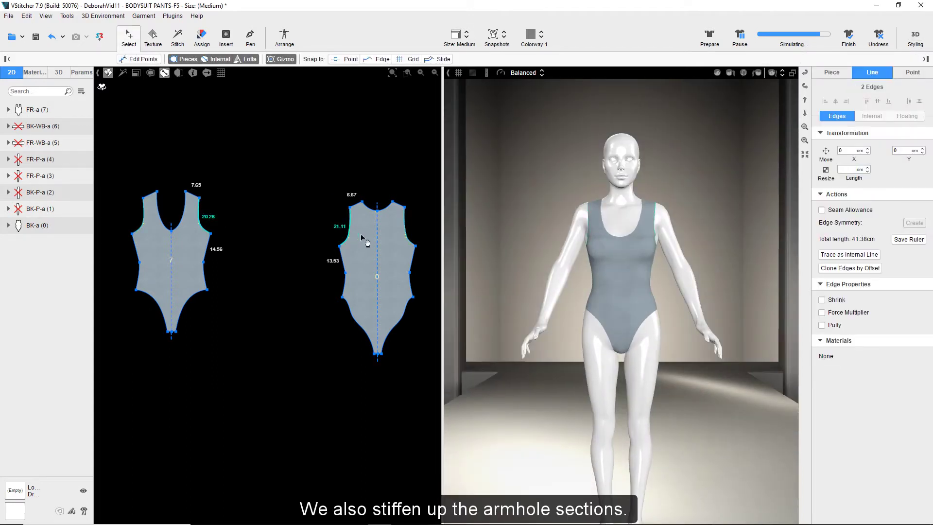
left_click(822, 311)
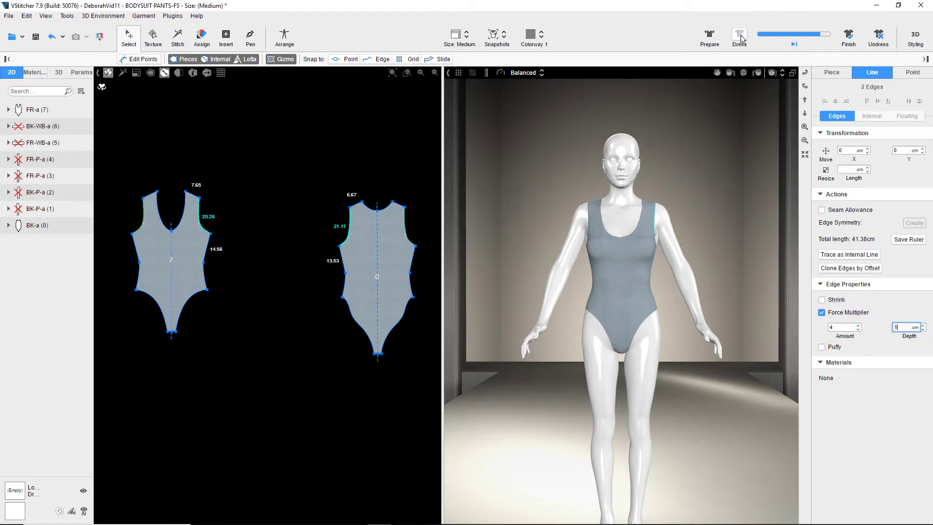
left_click(849, 38)
- Reshape the front piece's round neckline into a V by deleting a curve point and adjusting the centre point and handles
scroll(322, 235, "up", 5)
middle_click_drag(246, 205, 403, 219)
double_click(297, 272)
left_click(239, 209)
key("Delete")
left_click(267, 238)
left_click_drag(253, 229, 257, 210)
left_click_drag(229, 155, 235, 171)
left_click_drag(260, 219, 268, 246)
- Narrow the front piece's shoulder by moving its neck point and outer shoulder point inward
left_click_drag(229, 128, 241, 122)
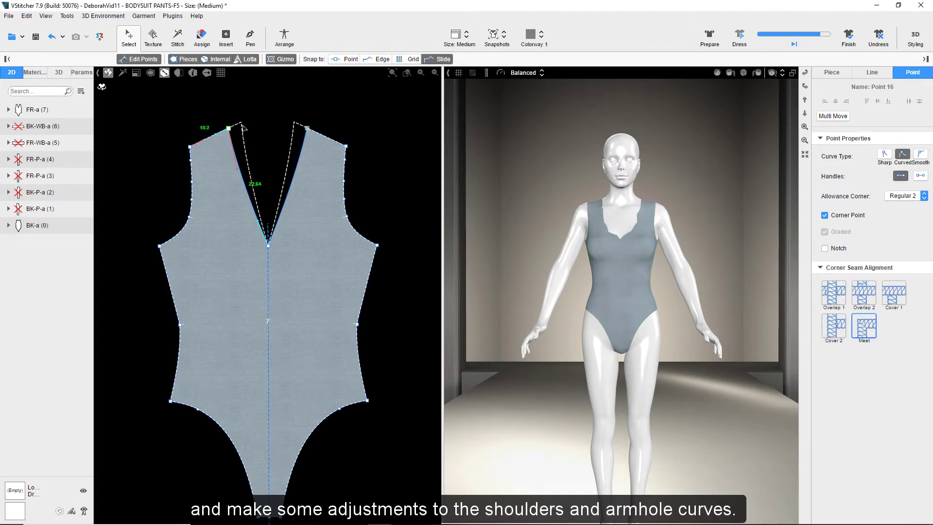
left_click_drag(190, 147, 232, 135)
left_click(381, 190)
- Adjust the back piece's neckline points and move the outer shoulder point inward to narrow the shoulder
scroll(382, 190, "down", 3)
middle_click_drag(417, 199, 344, 210)
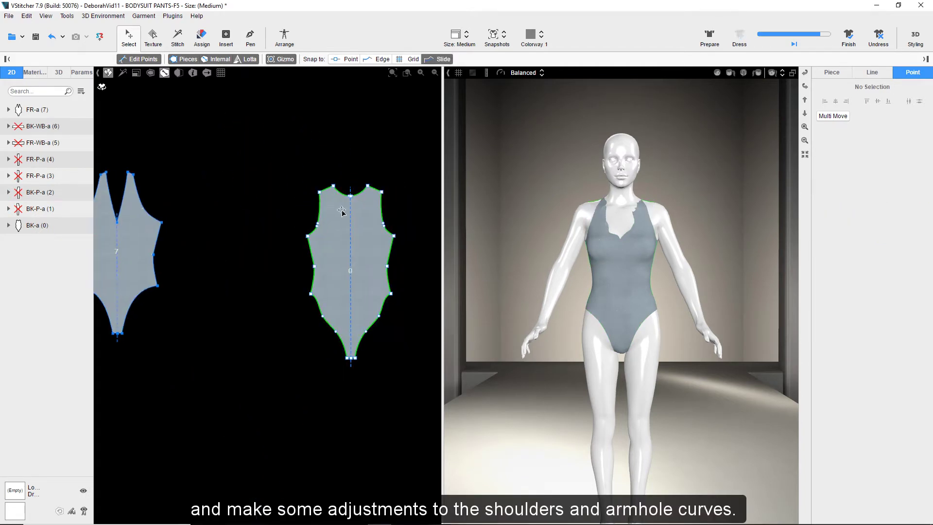
scroll(343, 210, "up", 4)
left_click(380, 199)
scroll(372, 192, "up", 1)
left_click(371, 191)
left_click_drag(372, 191, 320, 155)
left_click(339, 153)
left_click_drag(366, 181, 366, 175)
left_click(341, 153)
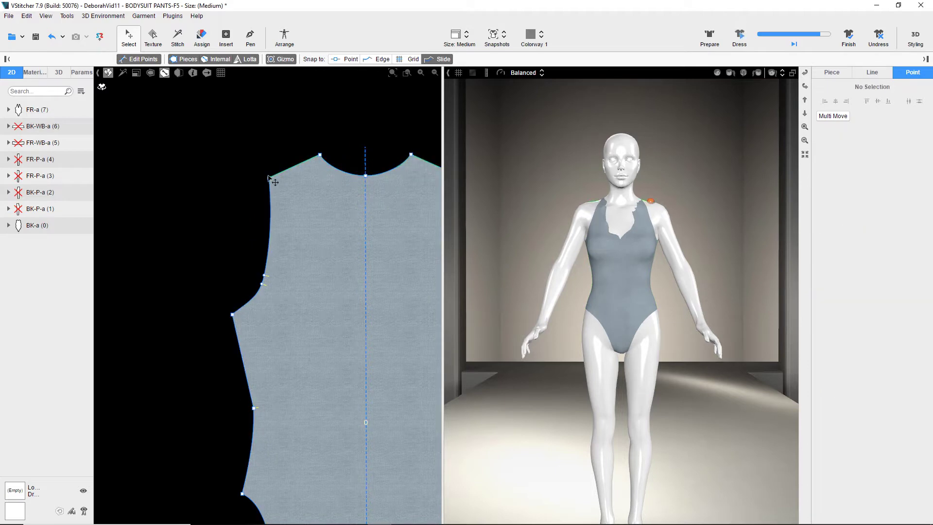
left_click_drag(270, 178, 304, 162)
left_click(248, 161)
- Recurve the front armhole with Point snapping instead of Slide, moving its notch point X -0.41, Y 1.28 cm and adjusting handles, and simulate
scroll(211, 196, "down", 4)
middle_click_drag(146, 213, 389, 205)
scroll(314, 191, "up", 5)
left_click(345, 271)
left_click(437, 59)
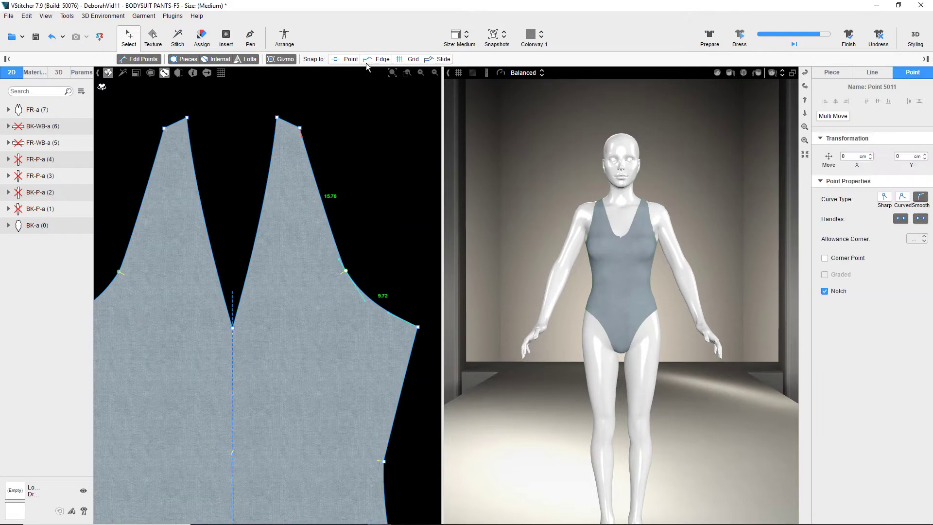
left_click(351, 60)
left_click_drag(346, 271, 341, 283)
left_click_drag(302, 137, 303, 179)
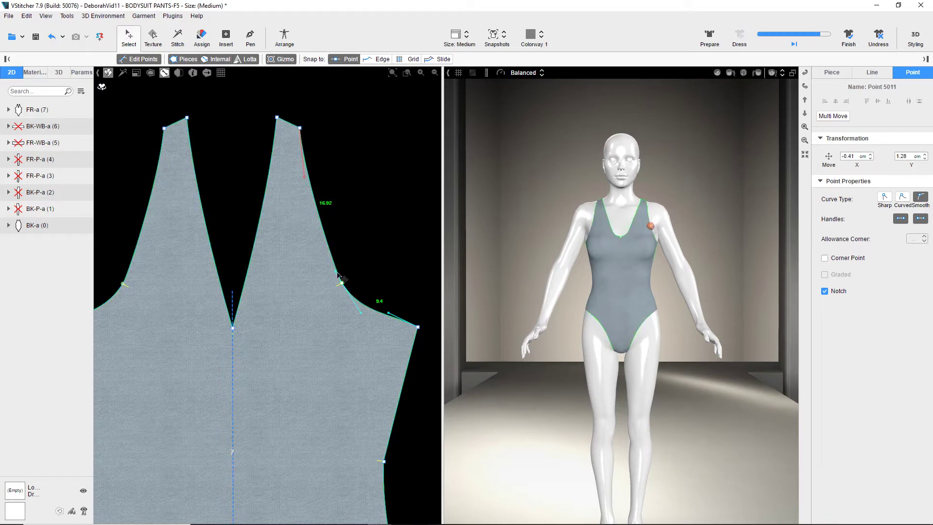
left_click_drag(337, 273, 321, 258)
left_click_drag(389, 313, 353, 299)
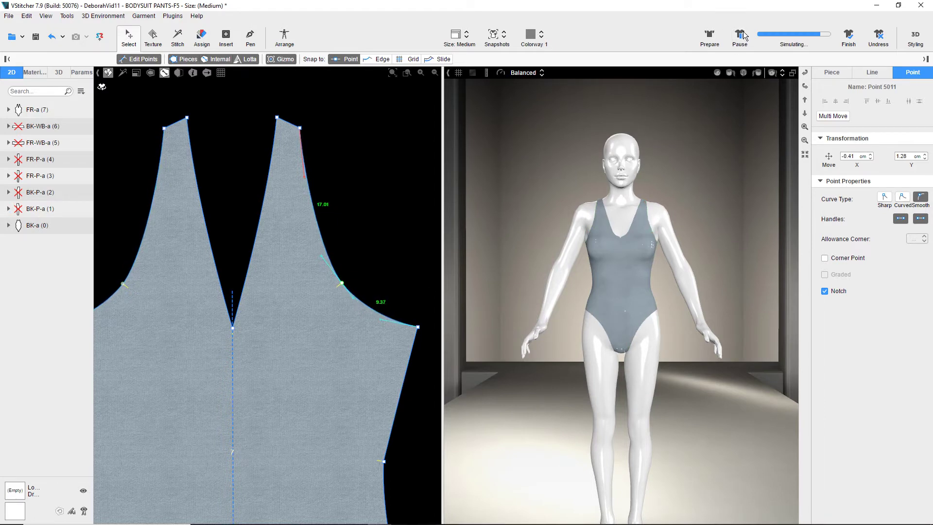
left_click(742, 36)
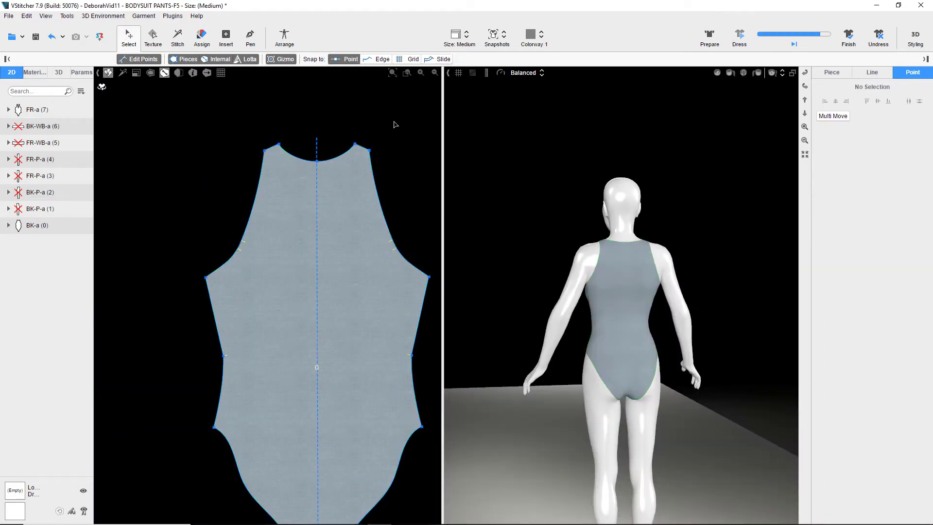
- Move the back armhole's two notch points together by X 1.39 cm and Y 0.22 cm
scroll(302, 199, "up", 1)
left_click(230, 254)
left_click(235, 246, "shift")
left_click_drag(235, 246, 244, 247)
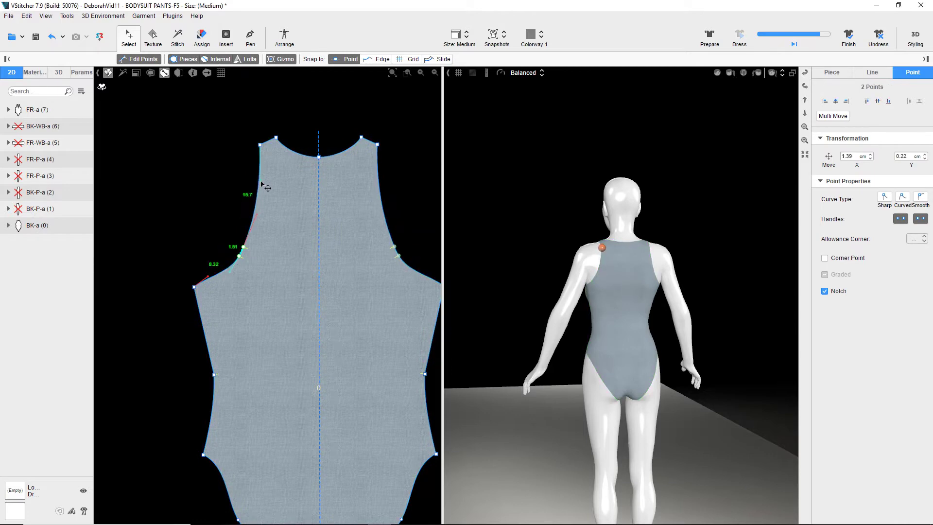
- Draw three-point internal lines with the Pen at the side waist of the back and front pieces to outline a side cutout
left_click(139, 210)
scroll(316, 210, "down", 3)
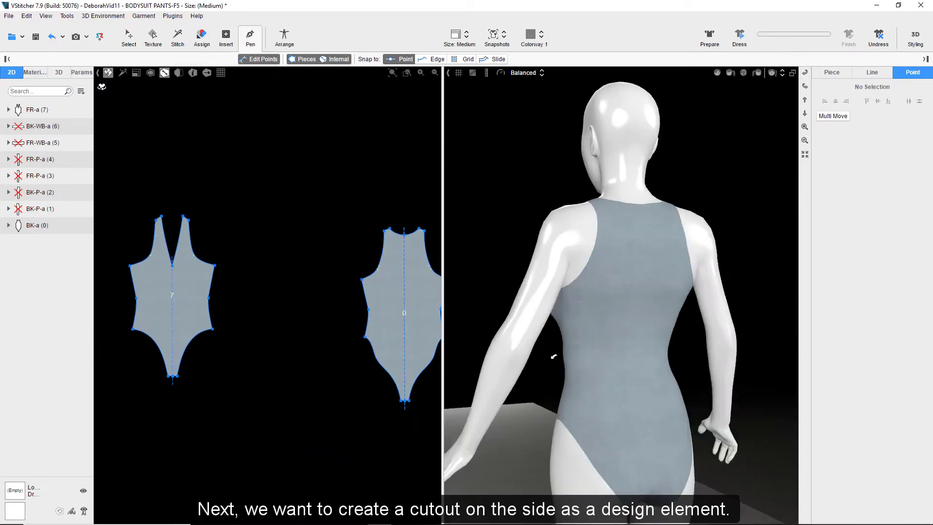
left_click(537, 308)
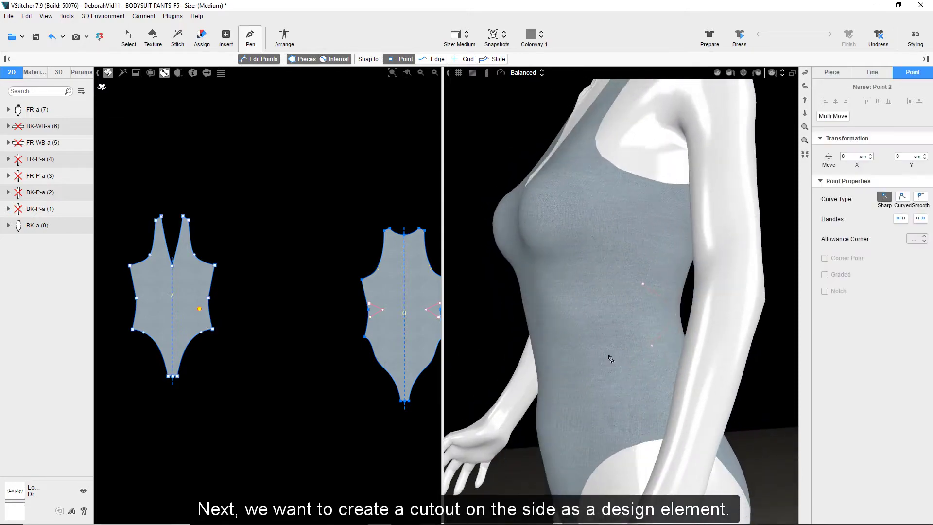
scroll(598, 321, "up", 5)
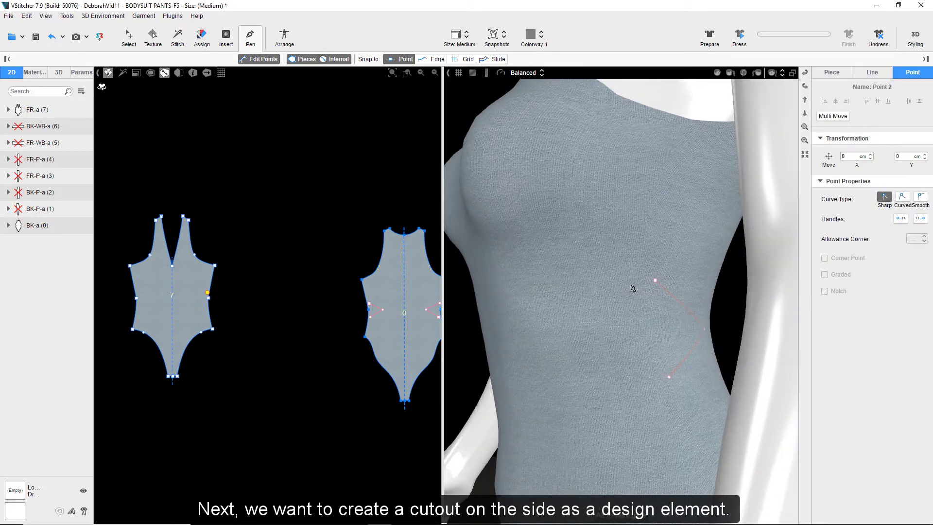
left_click(575, 335)
left_click(534, 360)
left_click(646, 389)
key("Escape")
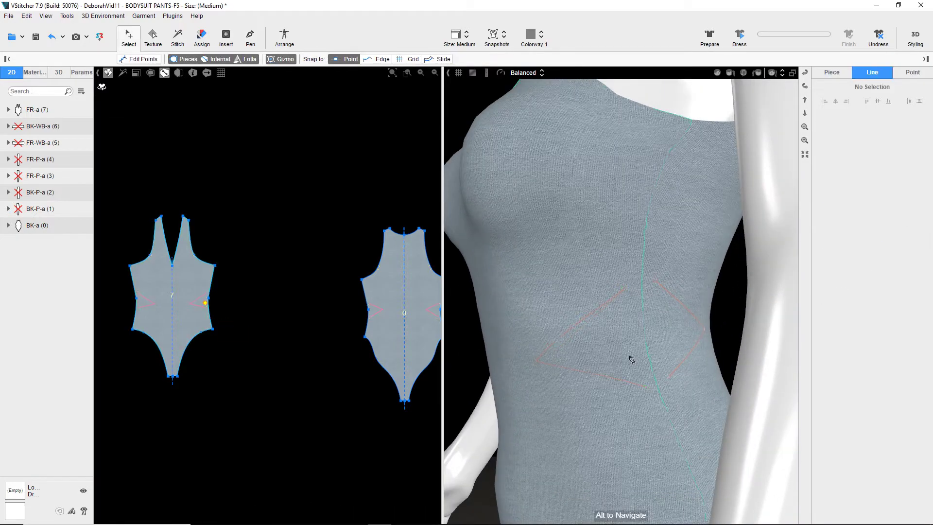
- Bring the back internal line's ends onto the side seam and curve the line into a rounded cutout shape
left_click(693, 345)
left_click_drag(773, 316, 632, 316, "alt")
left_click(822, 309)
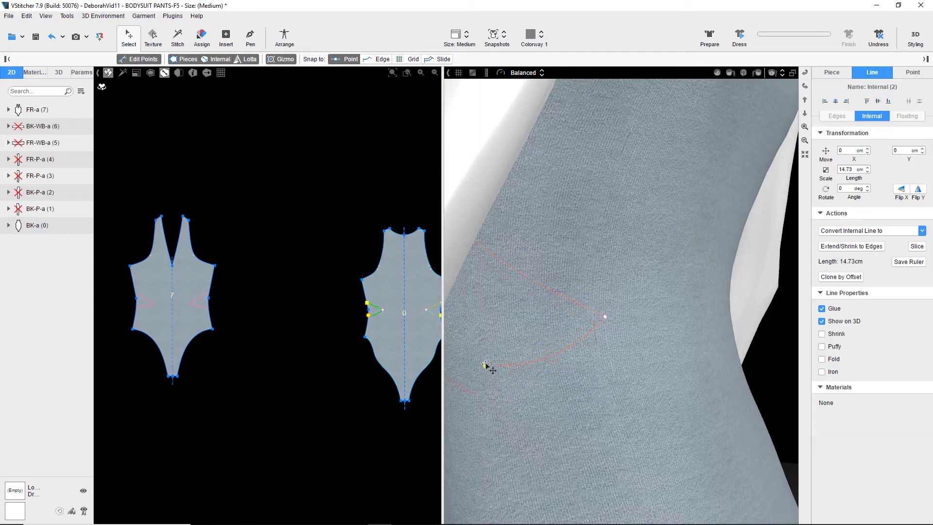
left_click(489, 393)
left_click(550, 372)
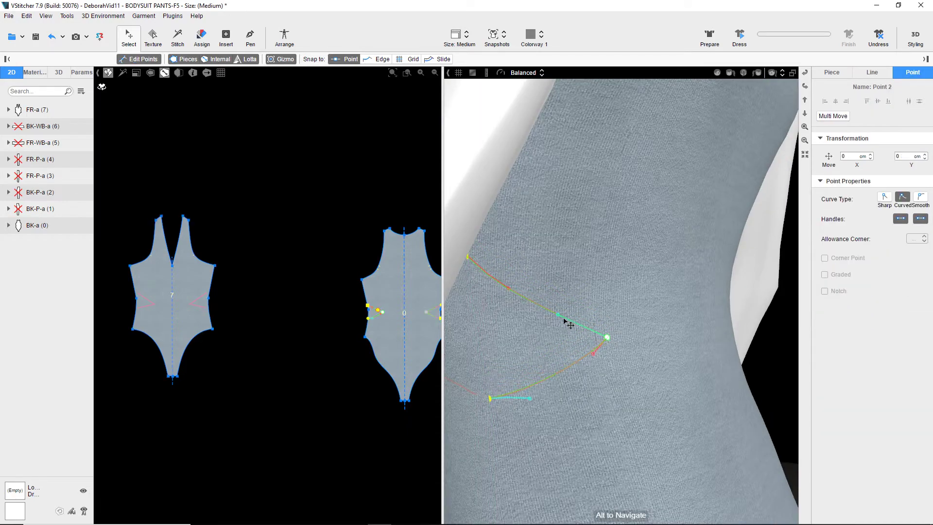
left_click(533, 351)
- Move the front internal line's ends to meet the back cutout line at the side seam, shifting the upper end X 1.11, Y 0.08 cm
left_click(458, 426)
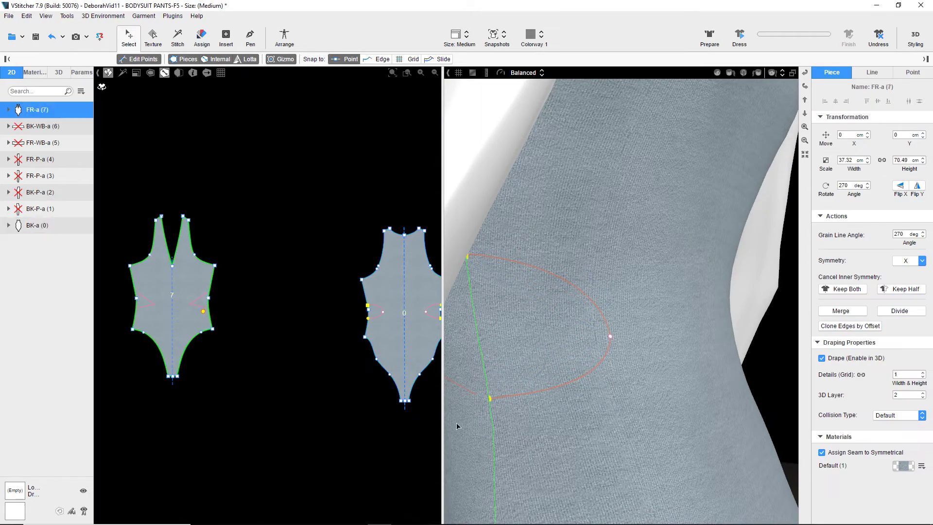
left_click_drag(459, 426, 608, 259, "alt")
scroll(608, 259, "up", 2)
left_click(604, 139)
left_click_drag(622, 124, 661, 125)
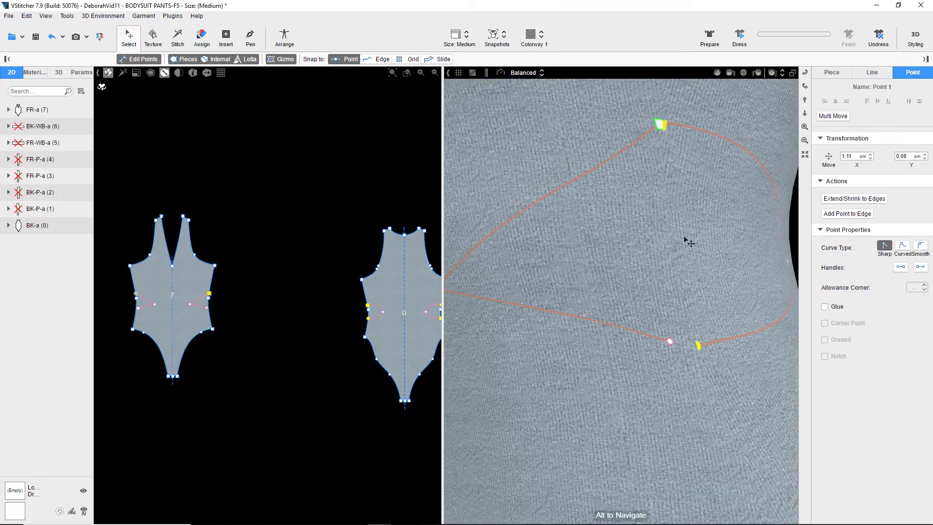
left_click_drag(670, 340, 695, 346)
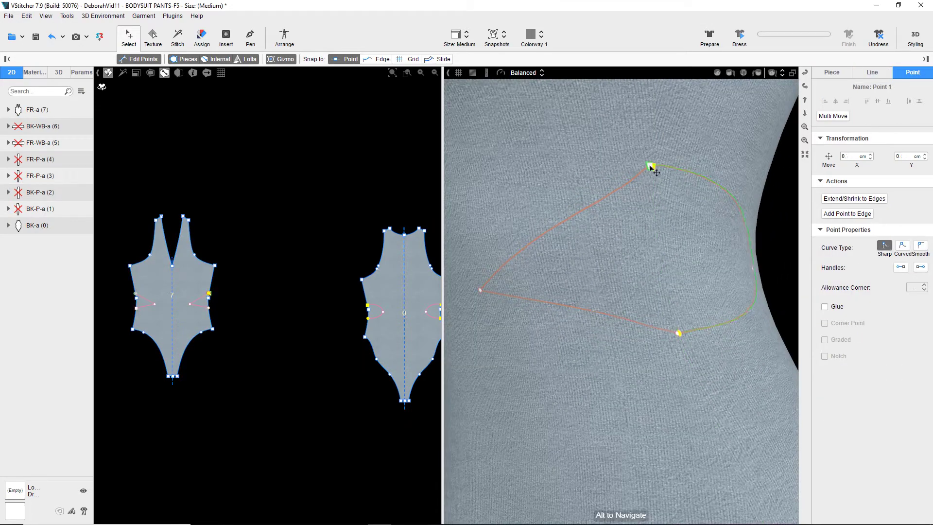
- Round the front cutout line with its curve handles, making its inner point Curved and moving it X -0.14, Y 1.06 cm
left_click(485, 294)
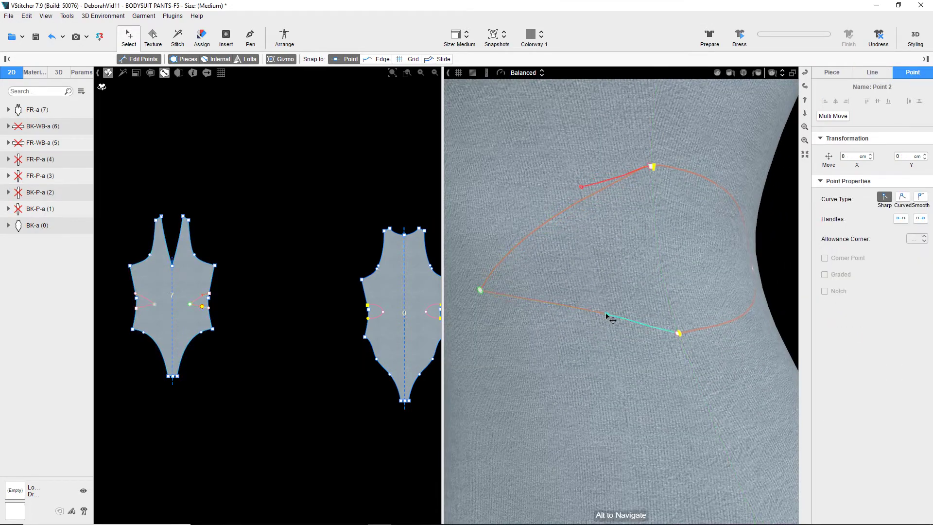
double_click(481, 291)
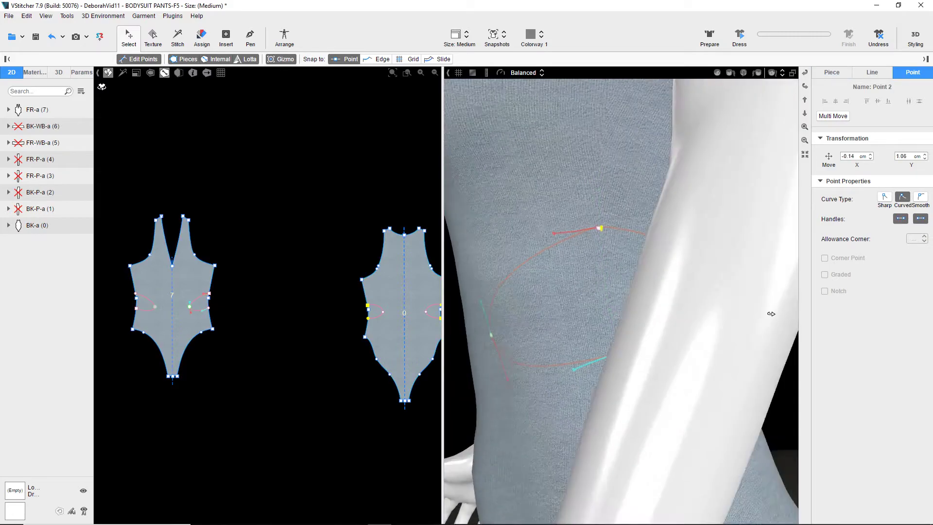
scroll(760, 317, "down", 5)
right_click_drag(770, 314, 766, 320)
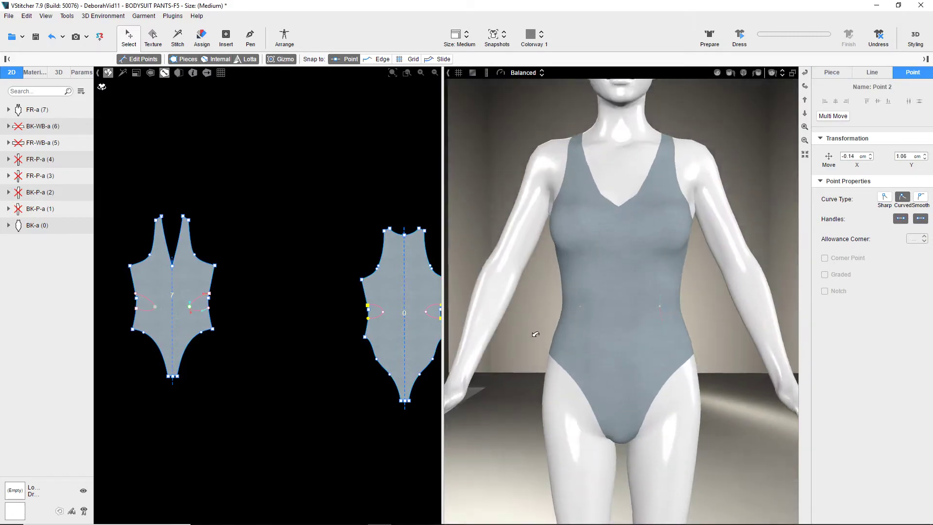
left_click(265, 220)
- Sync the modified garment to StyleCAD with the StyleCAD plugin and review the transferred stitching and arrangement
left_click(172, 16)
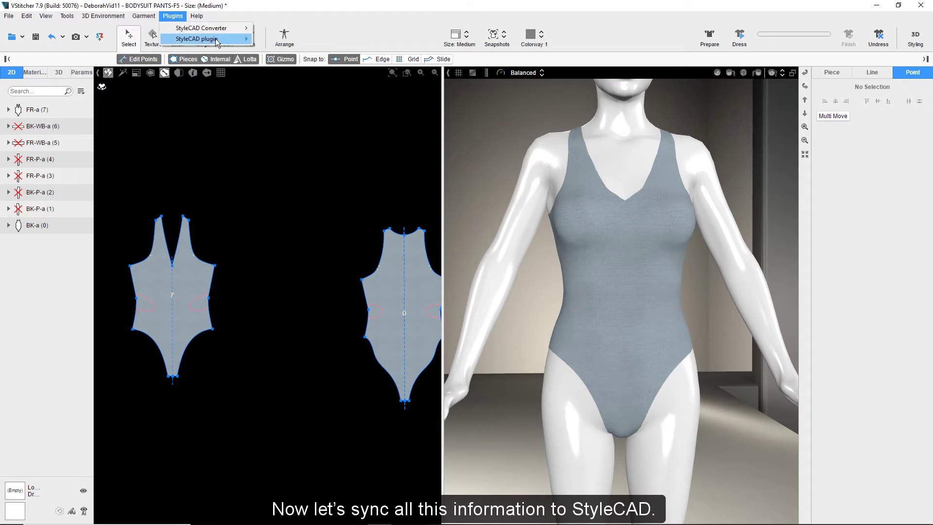
mouse_move(208, 38)
left_click(282, 50)
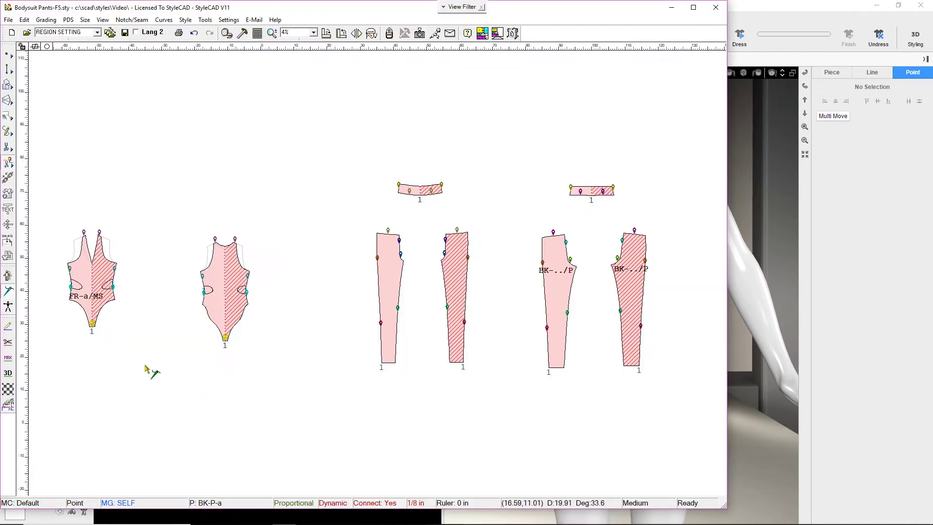
left_click(9, 313)
left_click(6, 309)
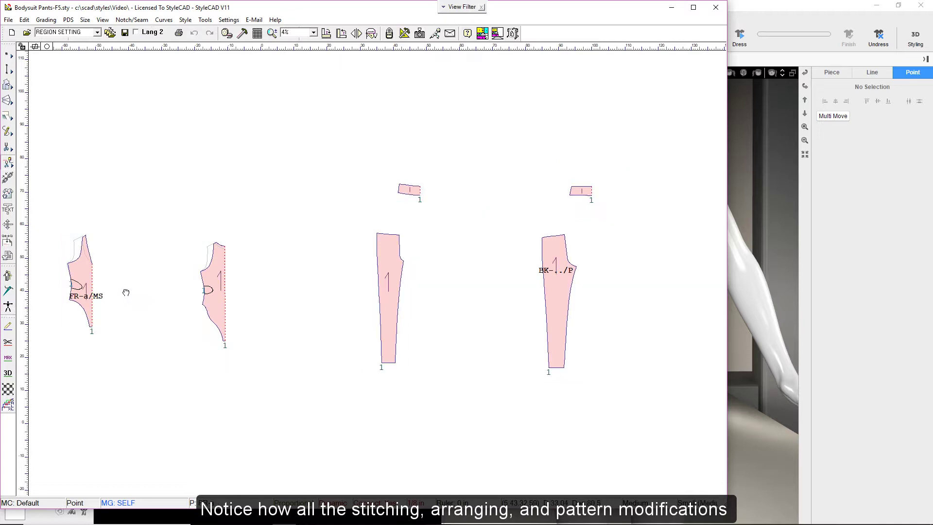
- Cut the side sections out of the front and back pieces along their internal lines with the cut tool
middle_click_drag(126, 292, 371, 278)
scroll(371, 277, "up", 5)
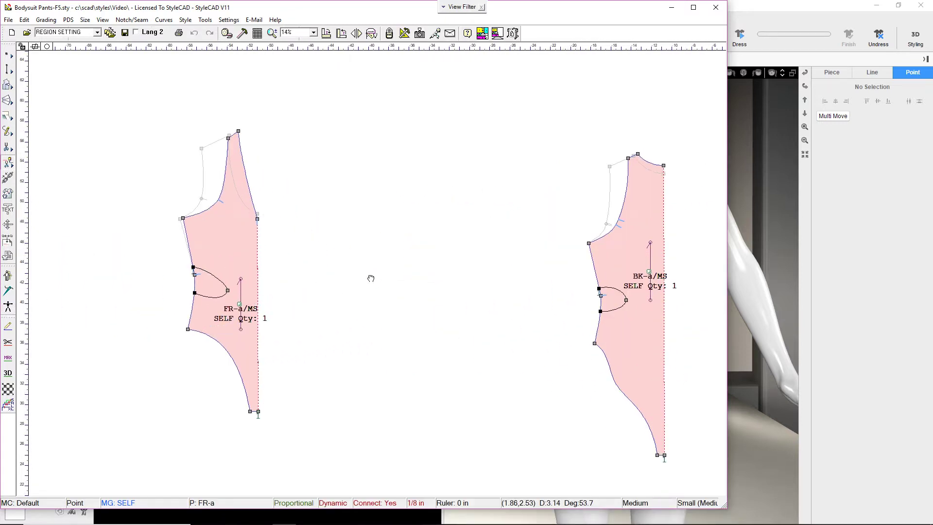
left_click_drag(371, 278, 280, 268)
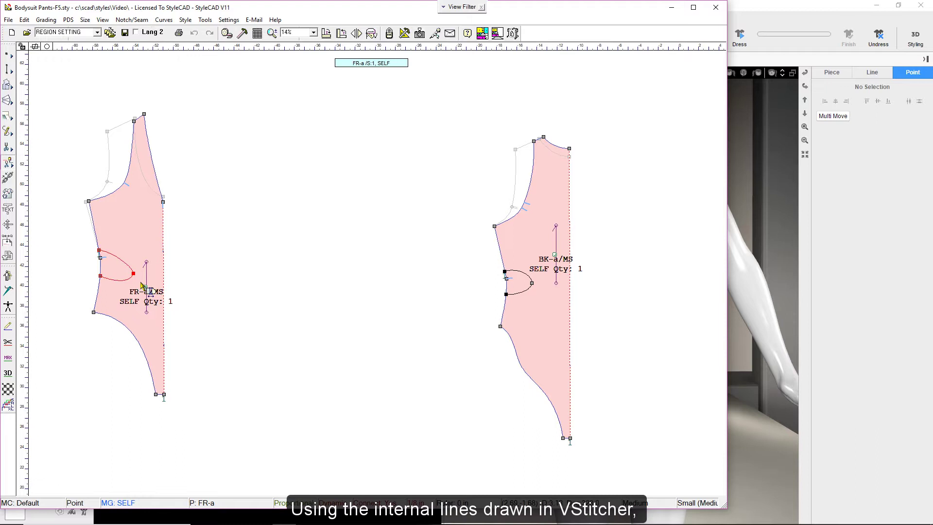
left_click(123, 276)
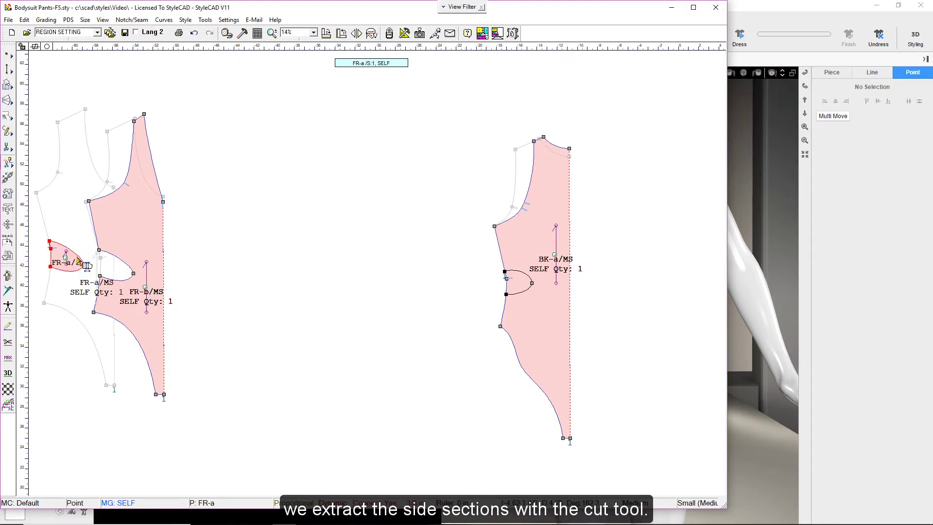
left_click(525, 288)
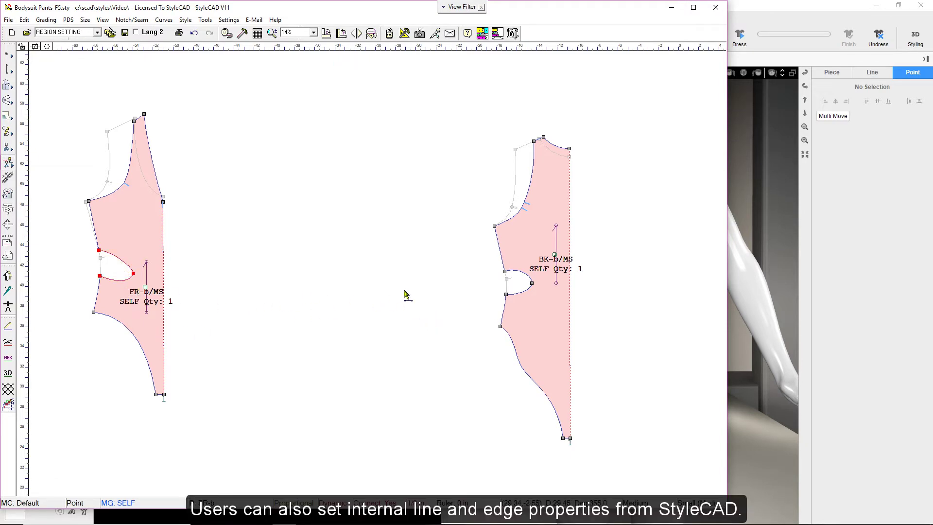
- Assign a Force Multiplier with amount 4 and depth 0.3 in to the side cutout edges of the front and back pieces
right_click(530, 293)
left_click(554, 317)
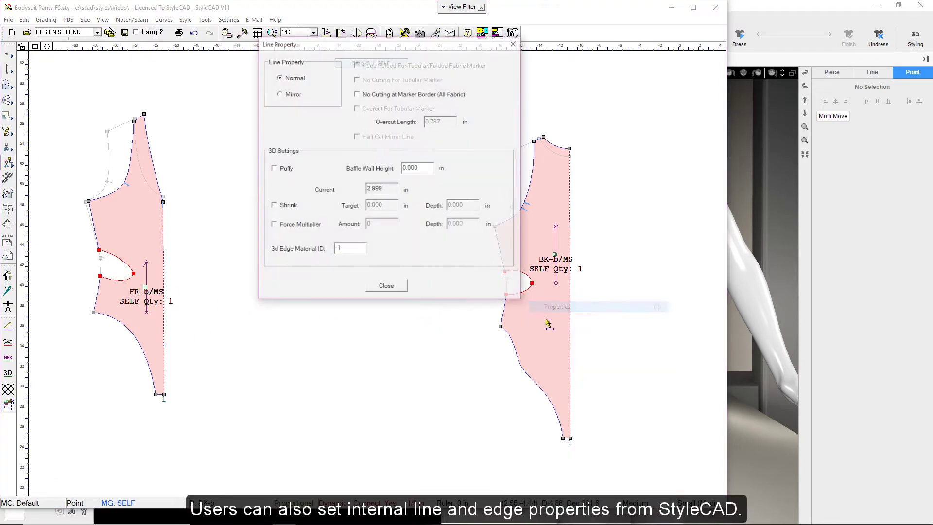
left_click(290, 226)
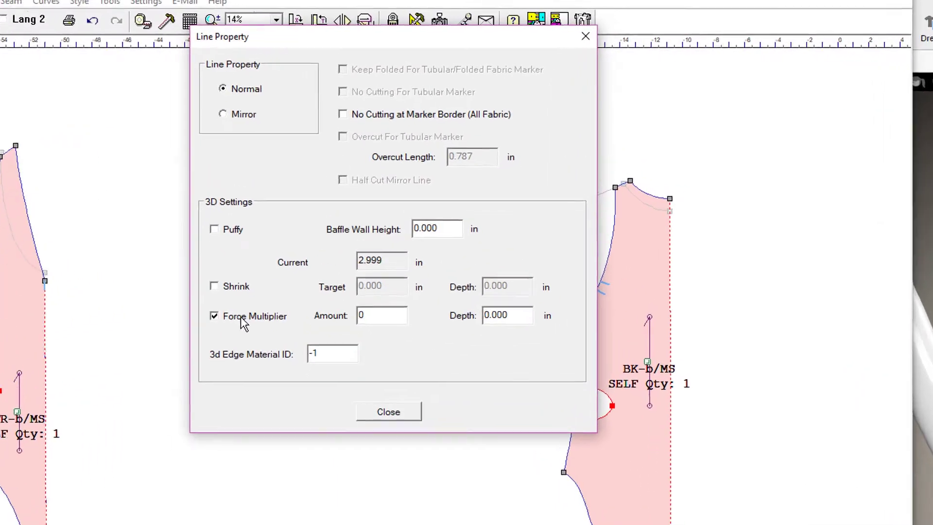
key("Tab")
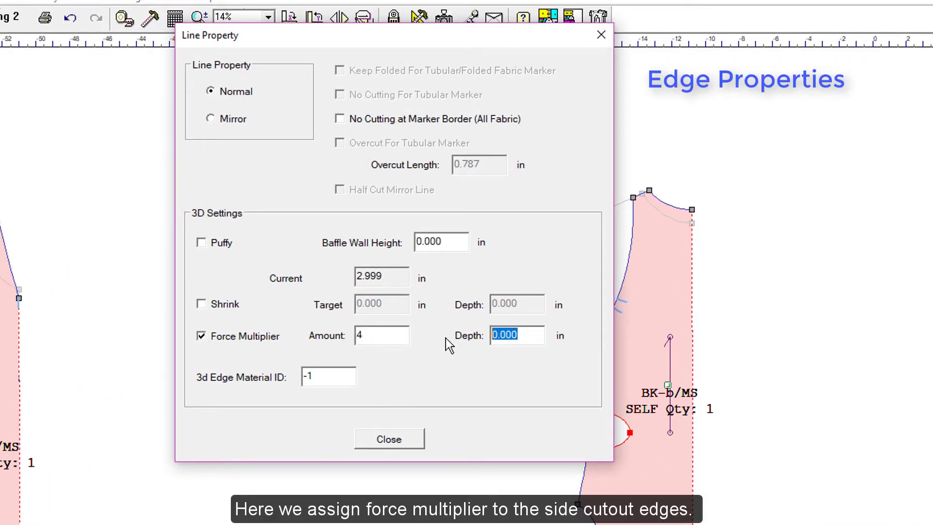
type(".3")
left_click(391, 439)
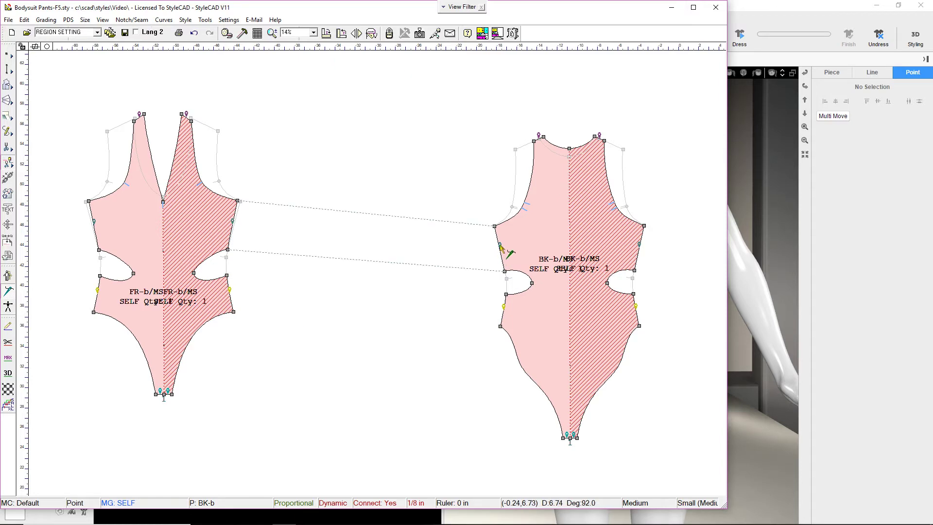
- Leave the seam view, disable the pant and waistband patterns, and sync the updated bodysuit back to VStitcher
scroll(458, 310, "down", 2)
middle_click_drag(490, 257, 372, 267)
key("Escape")
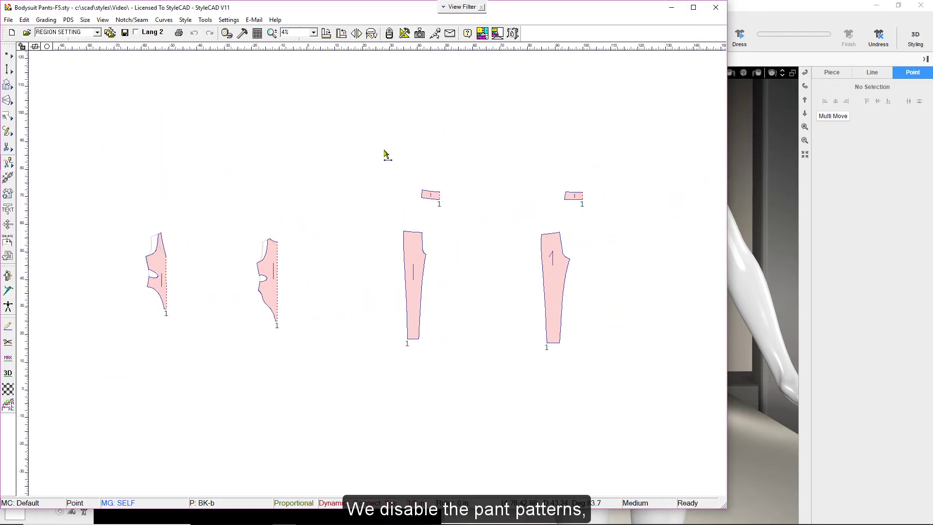
right_click(558, 282)
left_click(590, 140)
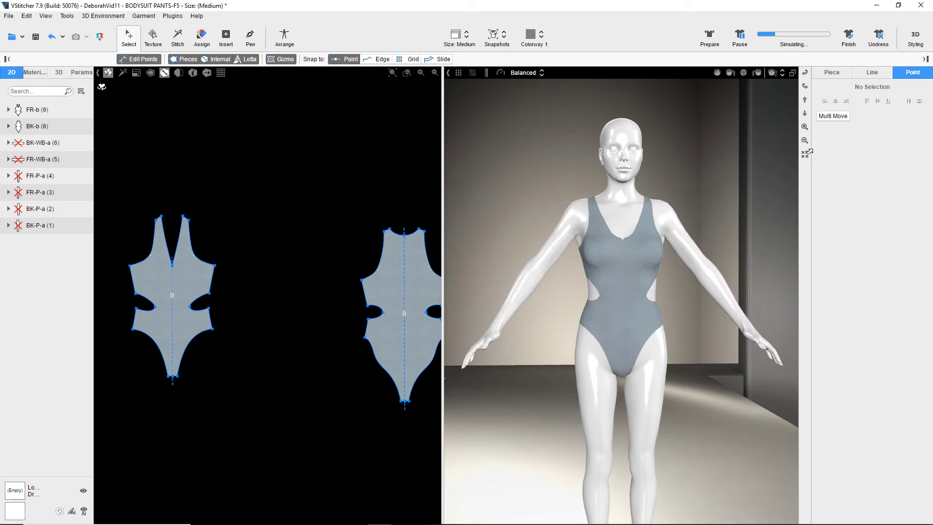
- Enable the six waistband and pant pieces, BK-WB-a through BK-P-a, for draping in 3D
left_click(129, 38)
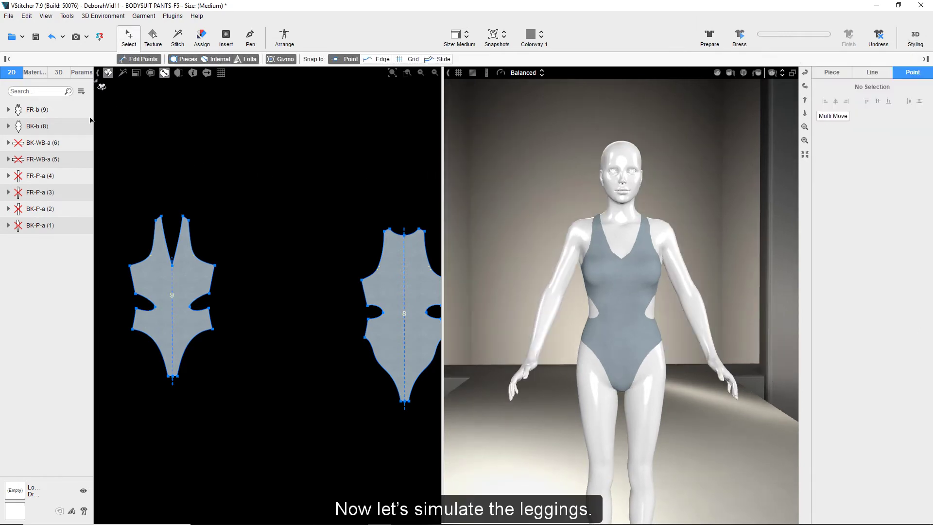
left_click(41, 142)
left_click(38, 228, "shift")
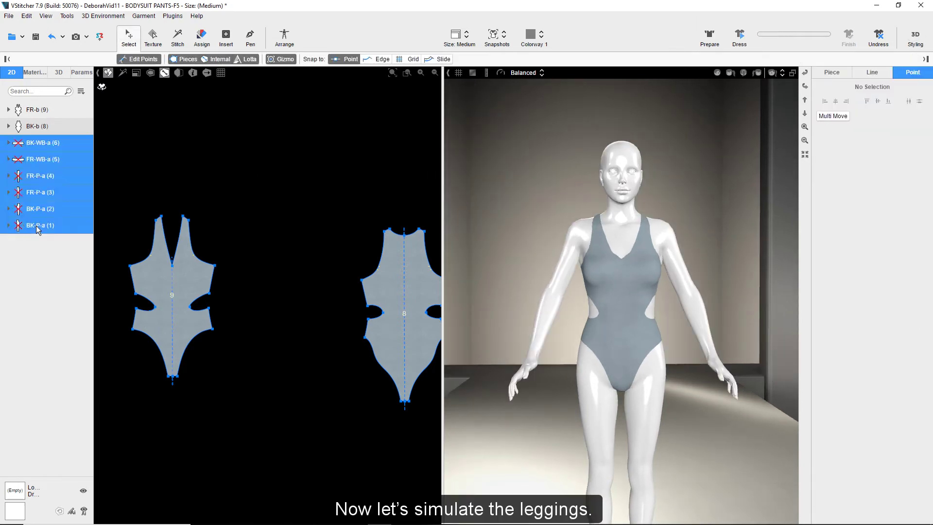
left_click(81, 90)
left_click(29, 105)
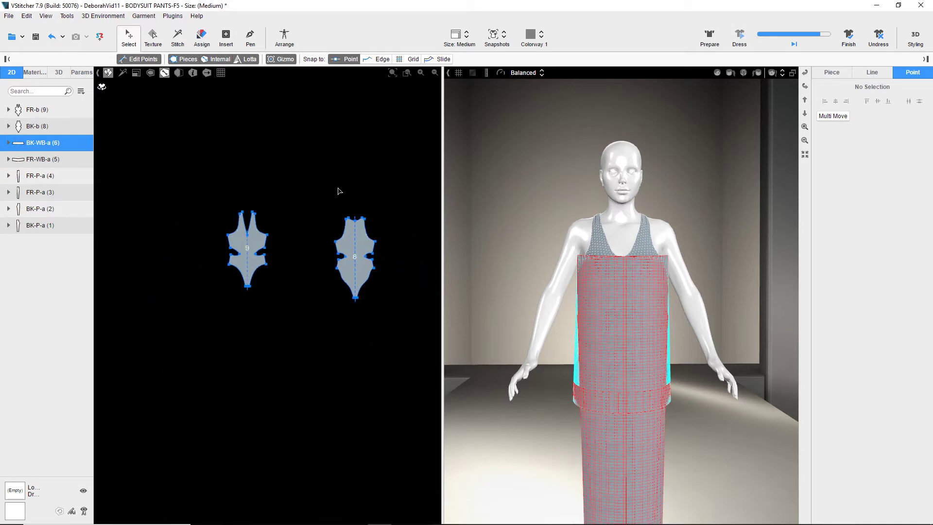
- Assign 3D Layer 3 to all six pant and waistband pieces so they go over the bodysuit
left_click(256, 139)
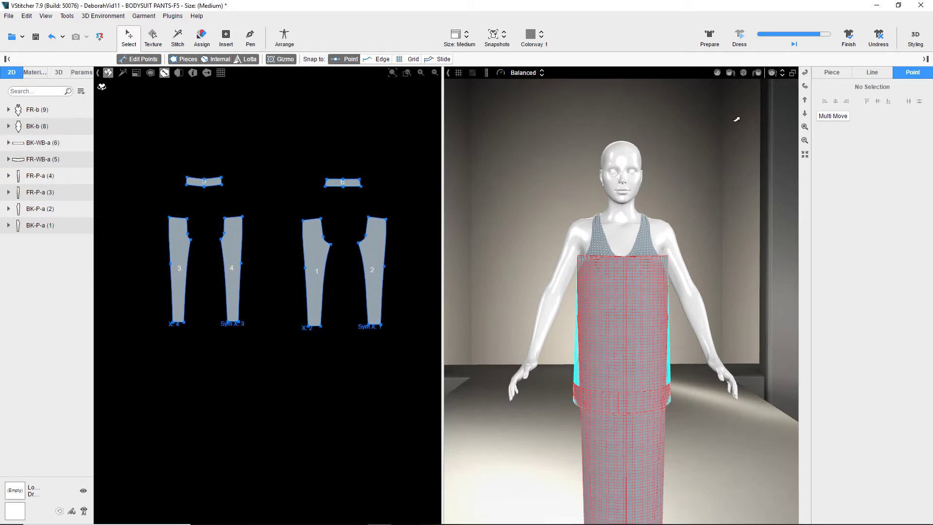
left_click_drag(146, 140, 429, 381)
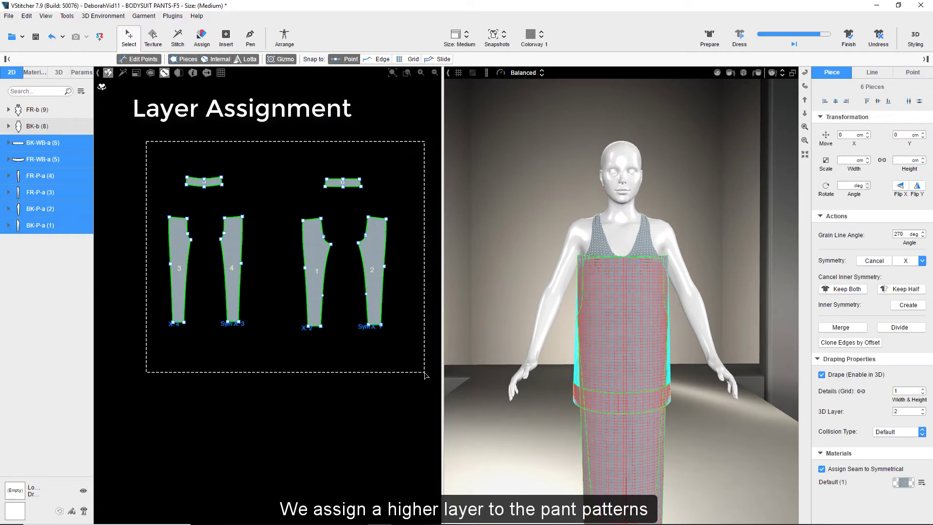
left_click(923, 410)
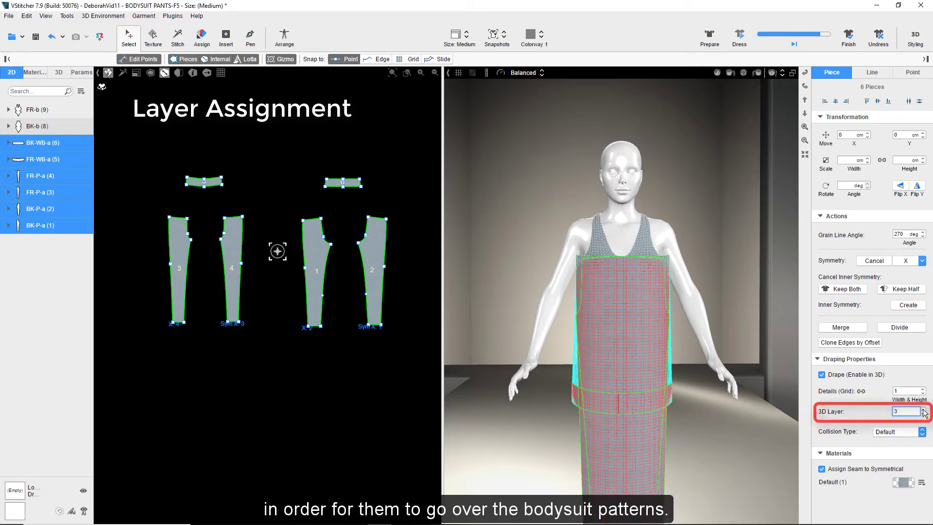
- Arrange the front pant pieces over the avatar's legs and the front waistband at the low waist on the front silhouette
left_click(284, 37)
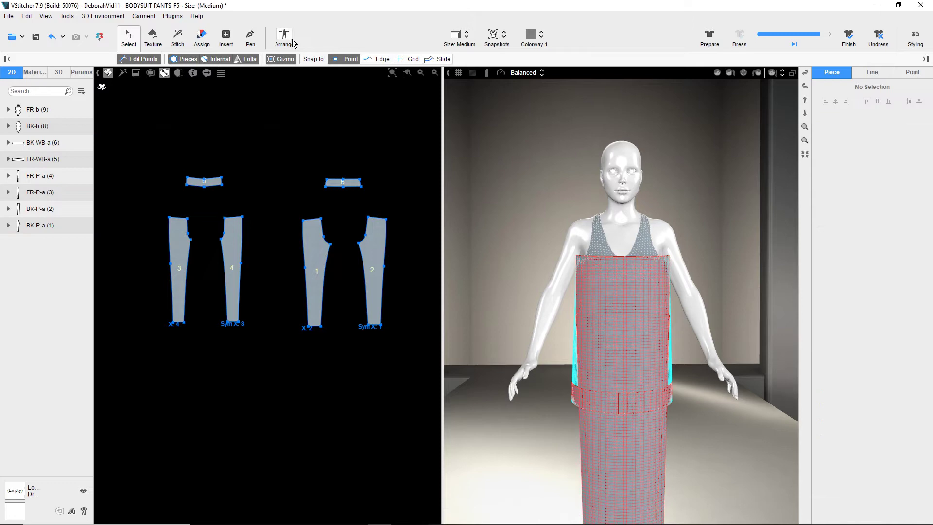
left_click(238, 324)
left_click_drag(239, 324, 263, 368)
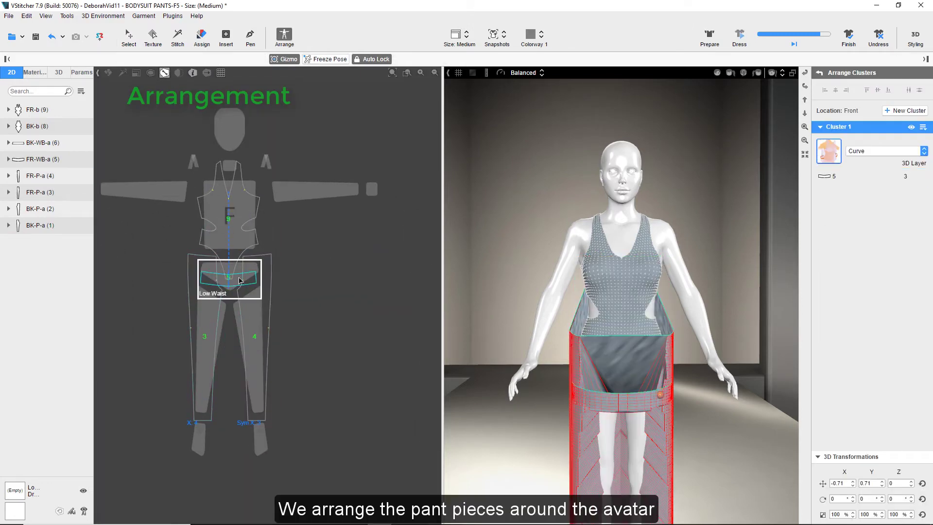
left_click_drag(230, 278, 232, 248)
- Arrange the back pant pieces over the legs and the back waistband in the Low Waist cluster on the back silhouette
left_click(392, 292)
left_click_drag(392, 292, 67, 254)
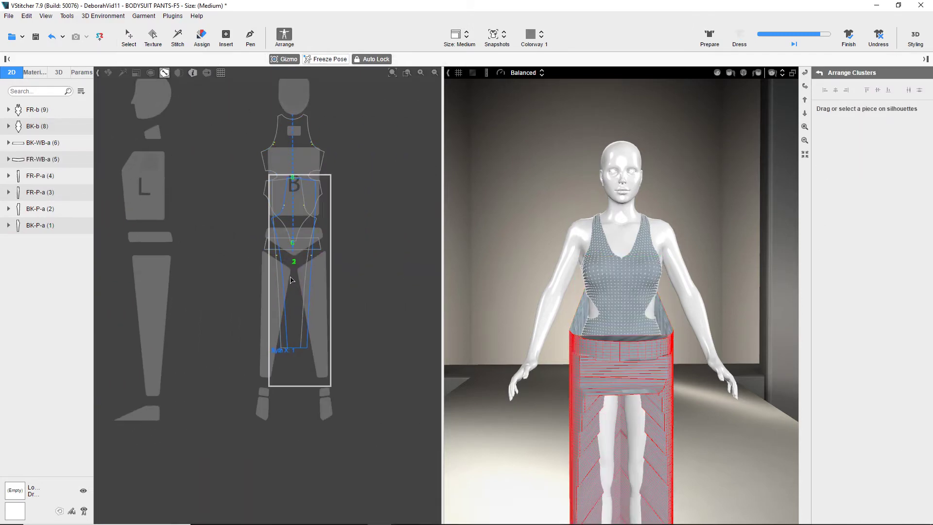
left_click_drag(294, 277, 318, 315)
left_click(301, 216)
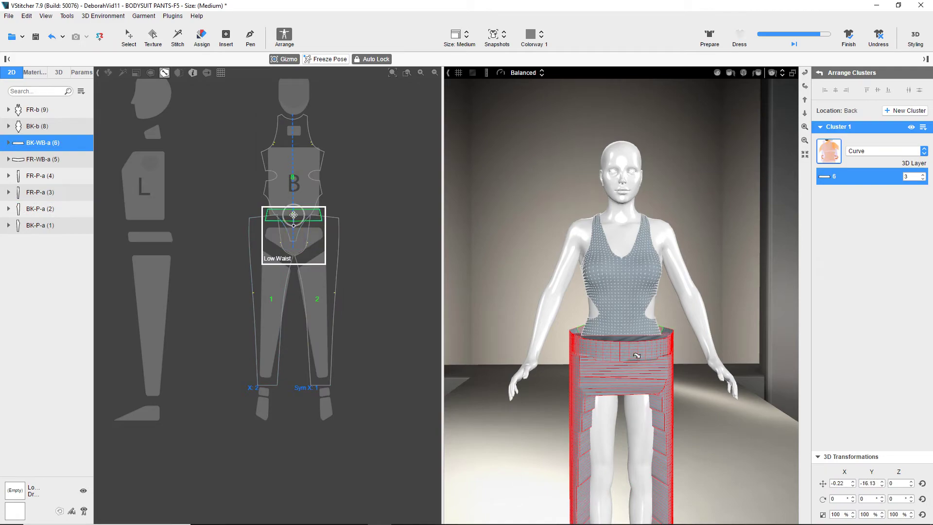
- Raise the back waistband and the front waistband in 3D so both sit higher around the avatar's waist
left_click_drag(637, 355, 762, 369)
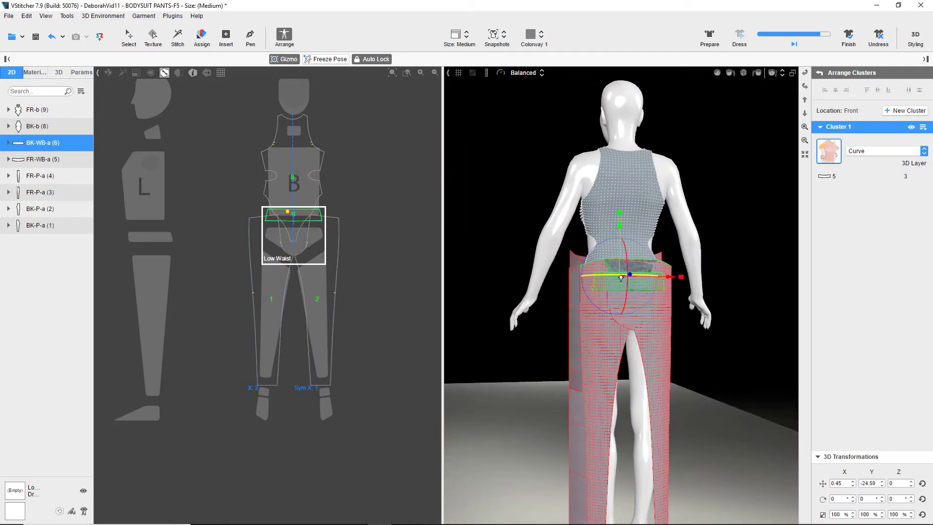
left_click_drag(620, 224, 619, 182)
right_click_drag(744, 381, 680, 362)
left_click_drag(659, 363, 637, 356)
left_click_drag(628, 310, 629, 302)
- Move front pant piece FR-P-a (3) inward in 3D toward the leg, to an X position of about -3.75
right_click_drag(702, 322, 754, 362)
left_click(580, 328)
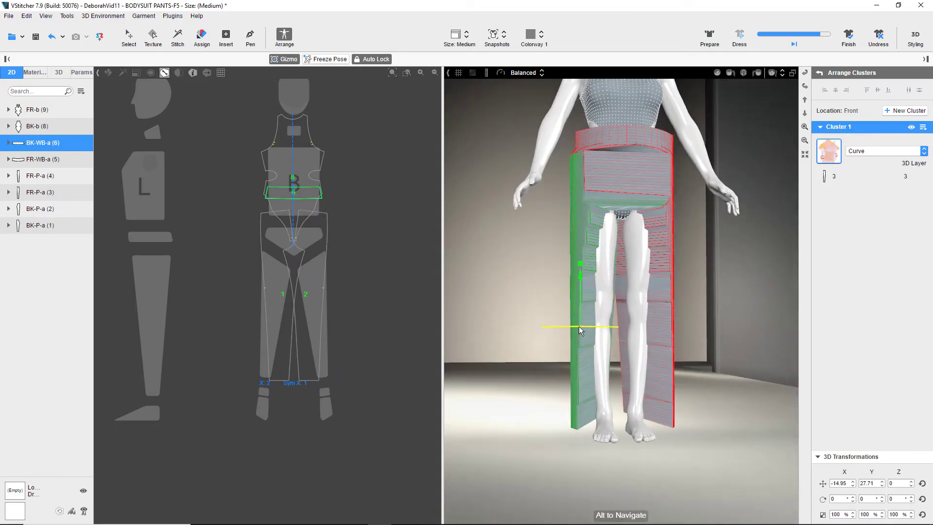
left_click_drag(580, 329, 612, 328)
- Simulate the leggings over the bodysuit on the avatar and finish the drape
left_click(739, 35)
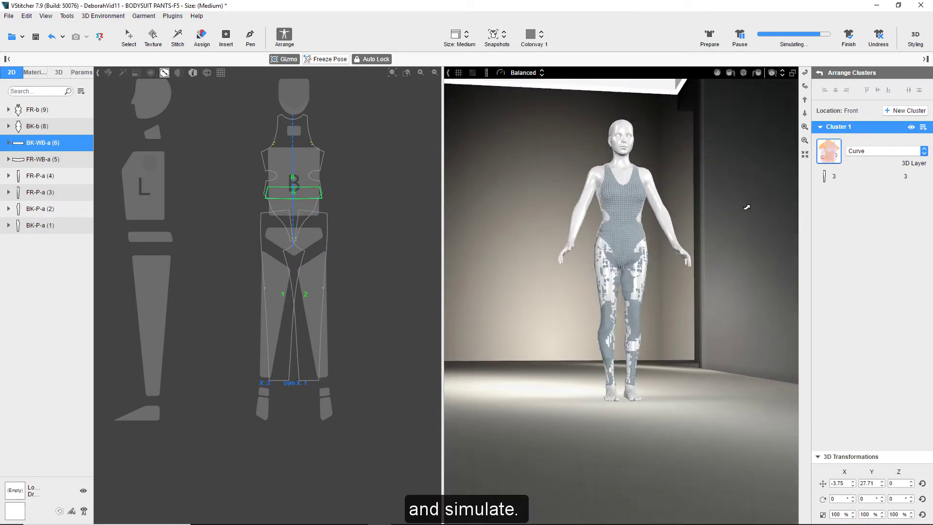
left_click_drag(715, 215, 719, 282, "alt")
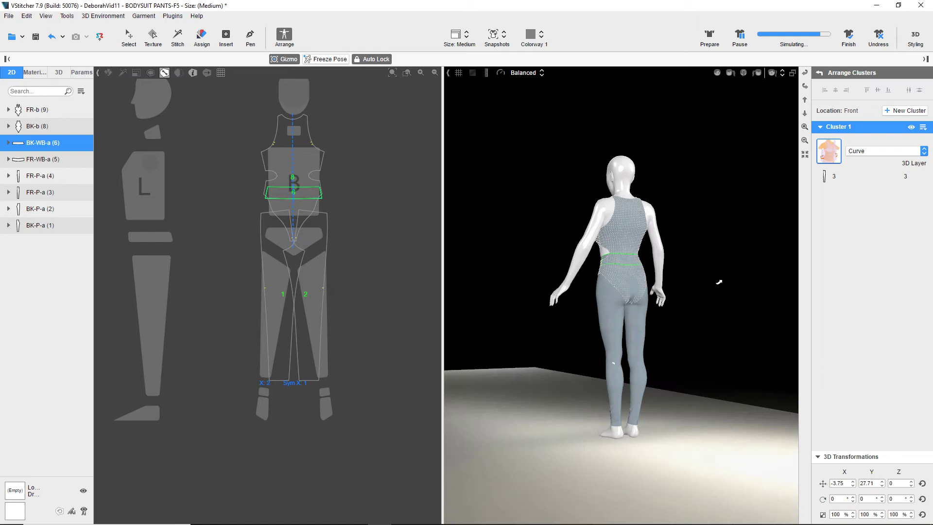
left_click(733, 228)
left_click(849, 36)
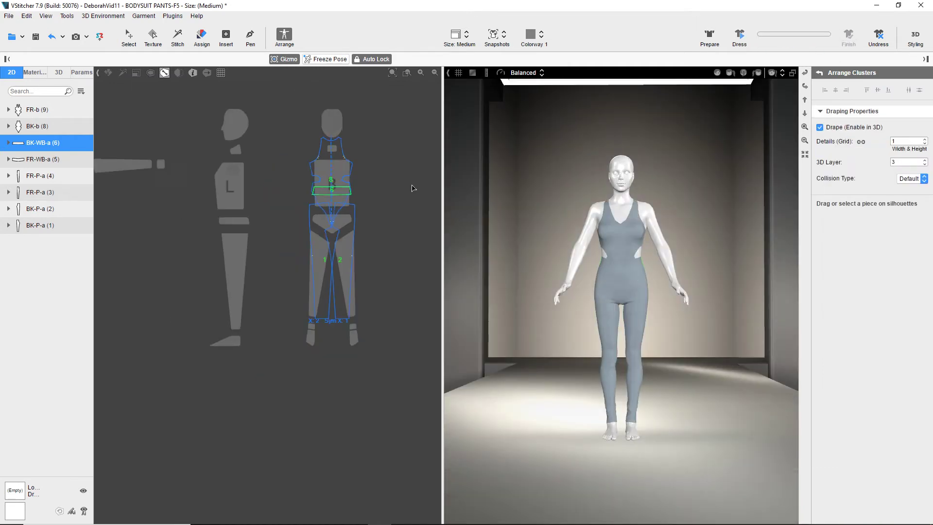
- Sync the VStitcher 3D data with StyleCAD and enable all patterns there
scroll(411, 189, "down", 5)
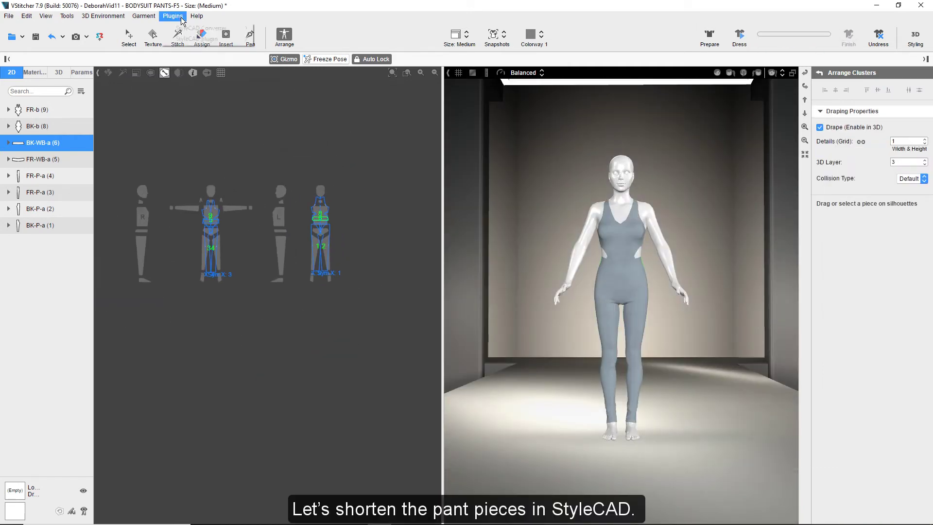
left_click(306, 49)
right_click(416, 269)
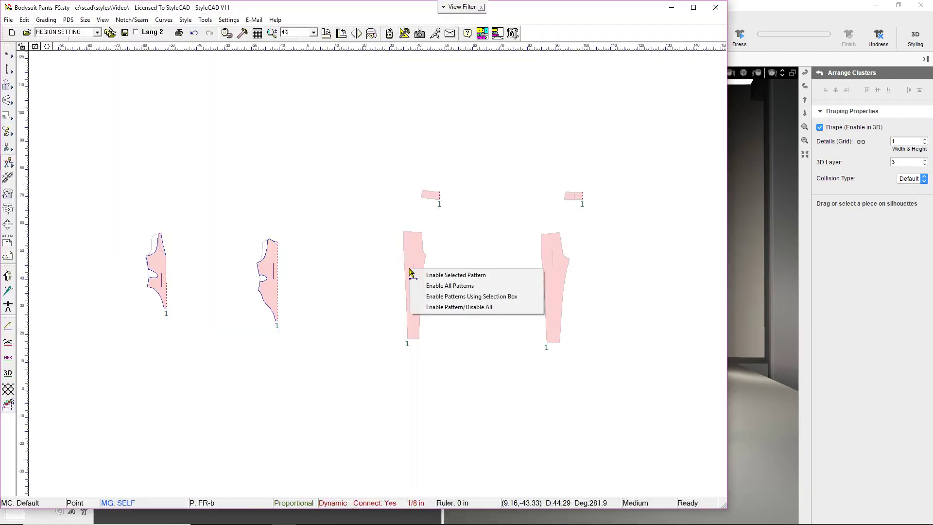
left_click(502, 286)
- Shorten the front and back pant pieces, FR-P-a and BK-P-a, by raising their hem edges
scroll(499, 292, "up", 3)
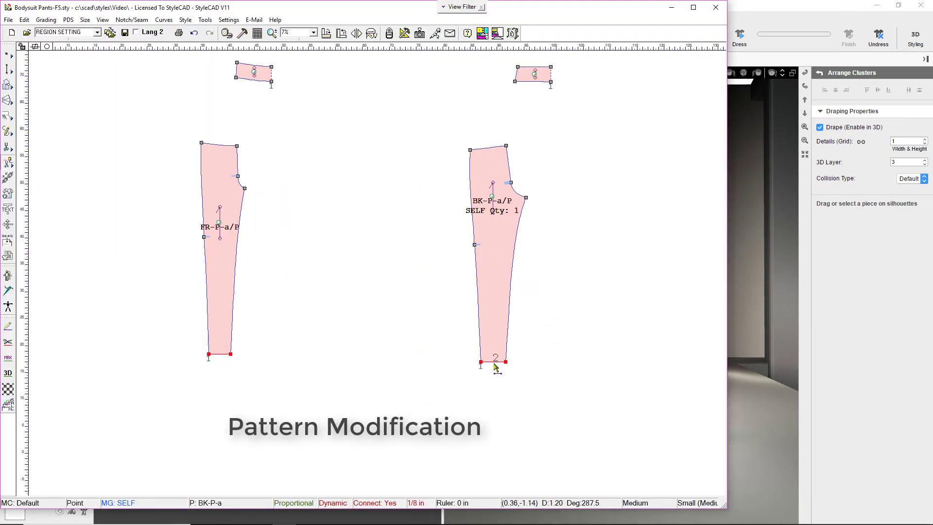
scroll(386, 317, "down", 1)
middle_click_drag(395, 315, 639, 321)
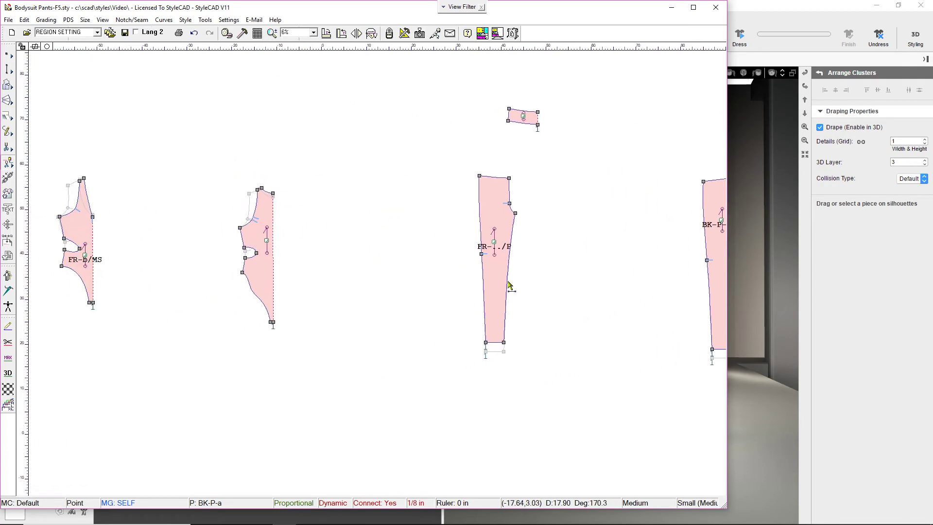
- Disable the front and back bodysuit patterns in StyleCAD and load the shortened pant patterns to VStitcher
middle_click_drag(372, 259, 432, 262)
left_click_drag(399, 384, 399, 384)
right_click(318, 279)
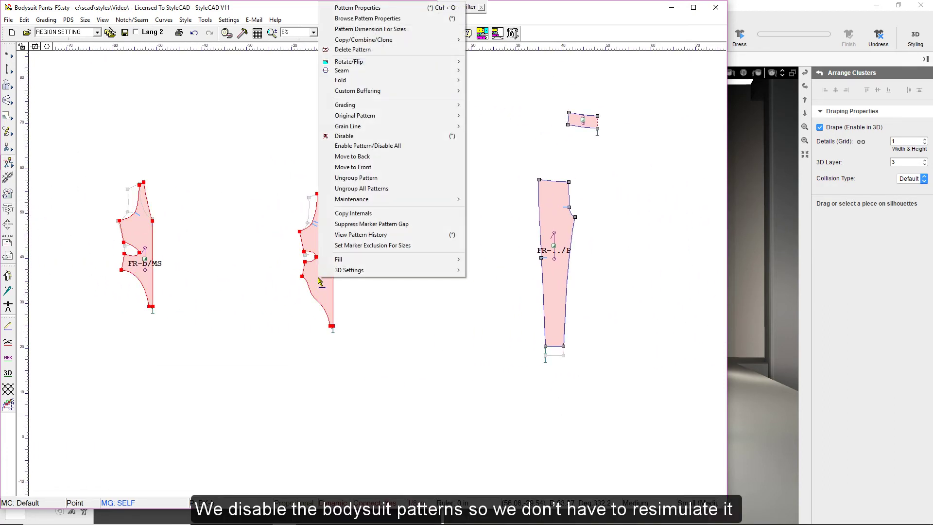
left_click(340, 138)
middle_click_drag(640, 235, 445, 254)
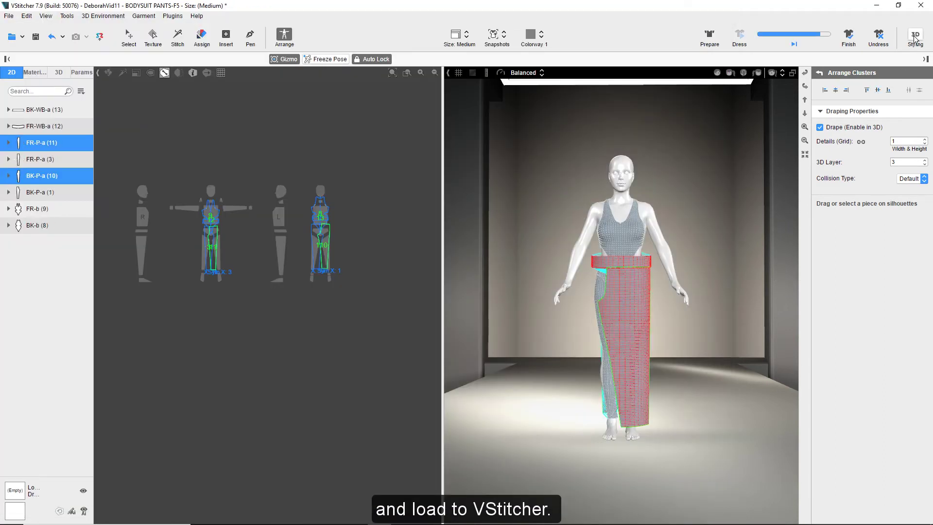
- Open 3D Styling with its advanced layer list and simulate the shortened leggings over the bodysuit
left_click(916, 37)
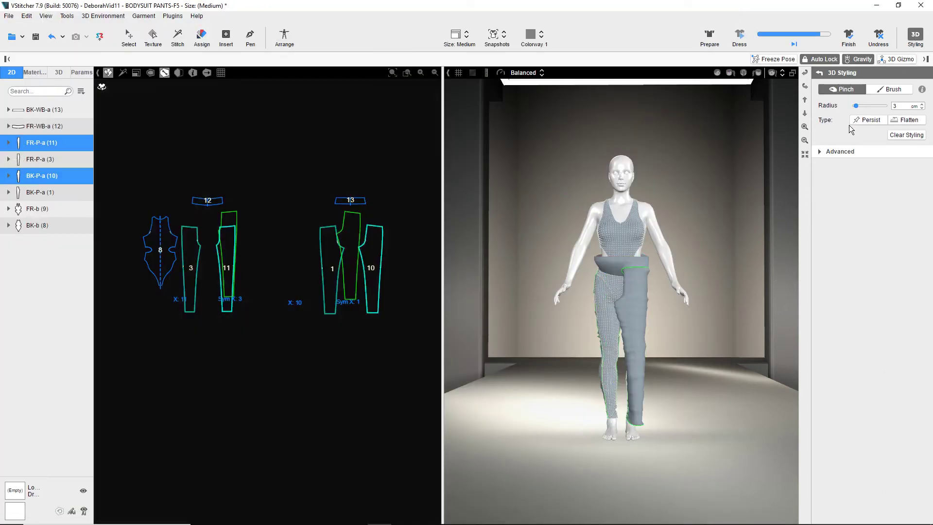
left_click(840, 151)
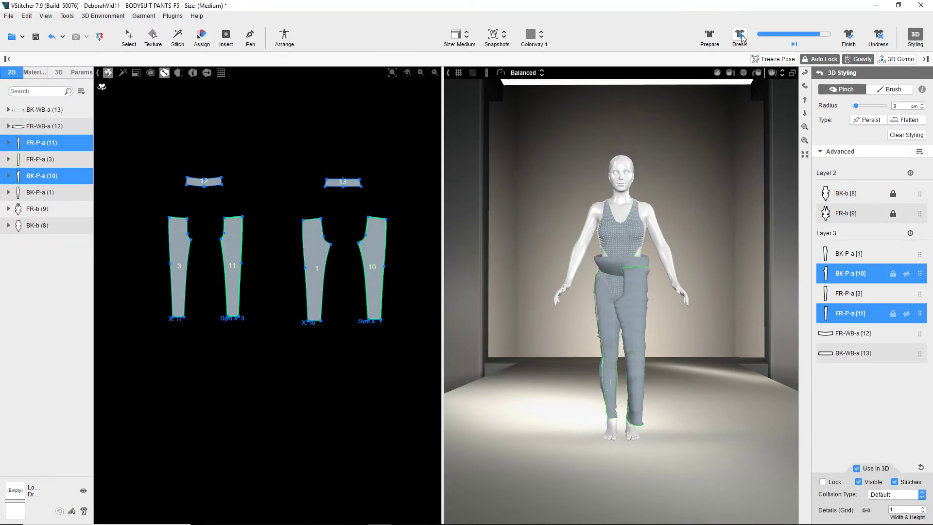
left_click(740, 36)
right_click_drag(742, 267, 736, 287)
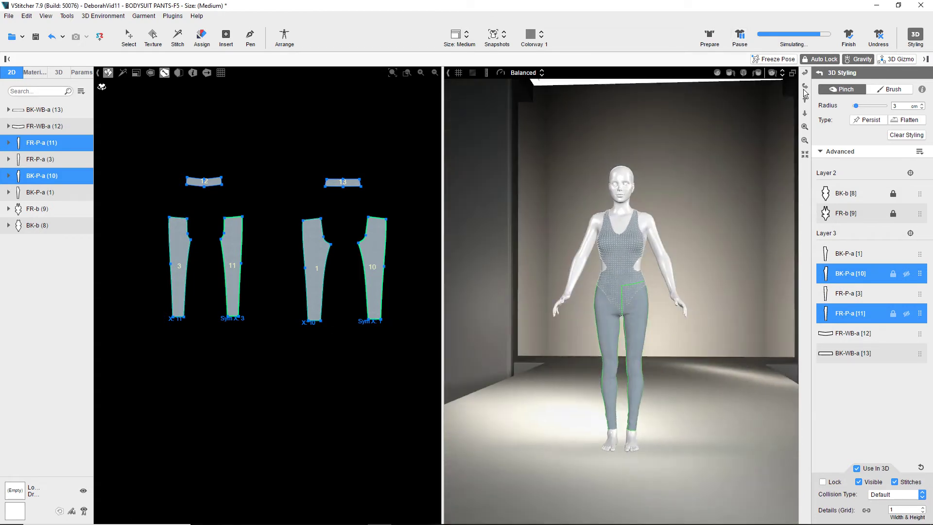
left_click(190, 292)
- Assign the leopard-print Poplin 98g fabric to the front and back bodysuit pieces
left_click(28, 73)
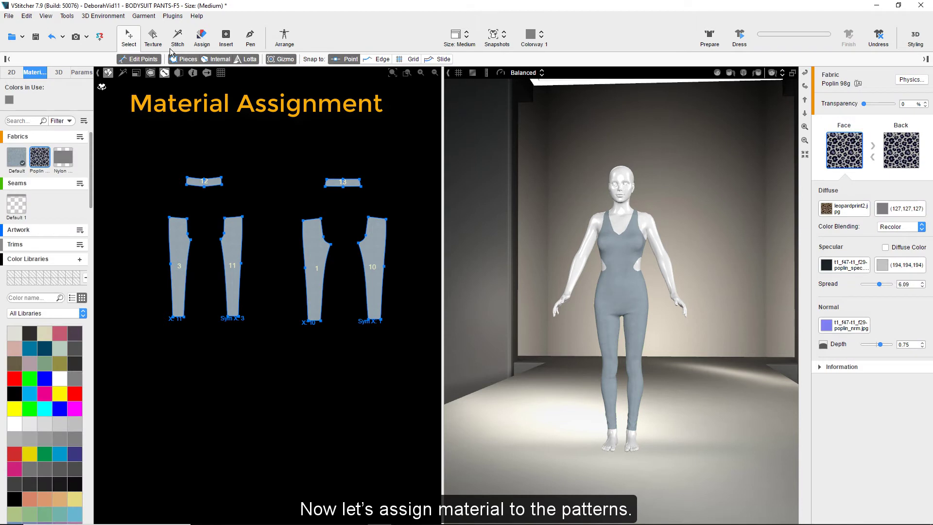
left_click(200, 42)
middle_click_drag(131, 152, 377, 175)
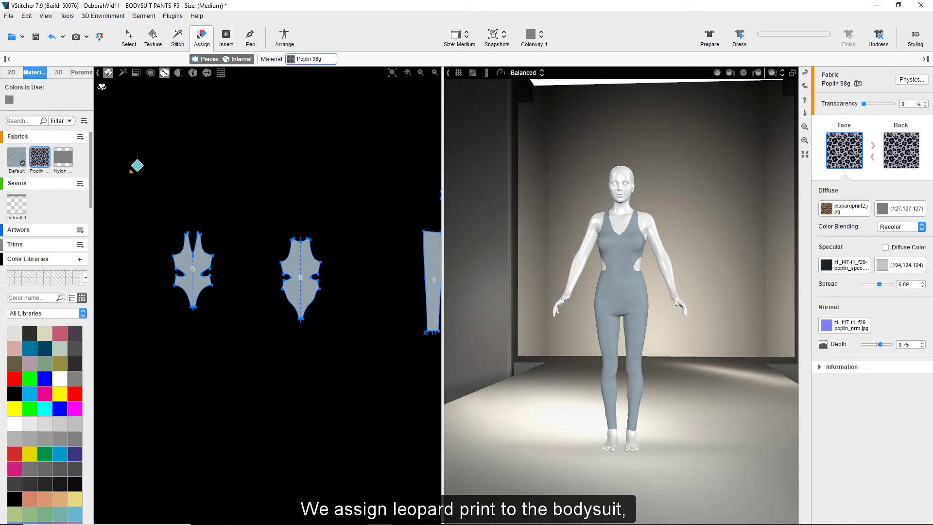
left_click_drag(323, 359, 324, 359)
- Assign Nylon Lightweight fabric in black (0,0,0) to all pant and waistband pieces and set its specular spread to 5.18
middle_click_drag(334, 186, 117, 170)
middle_click_drag(302, 151, 250, 148)
left_click(64, 165)
left_click(882, 210)
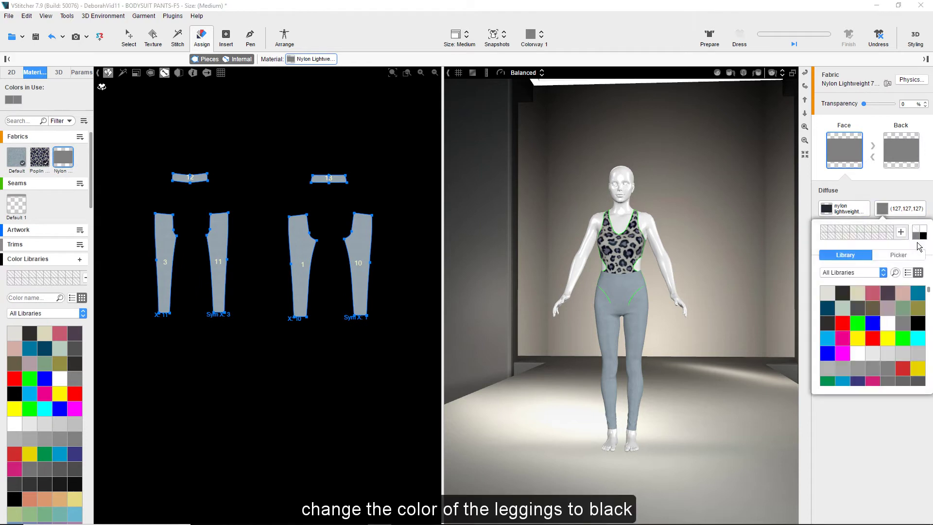
left_click(923, 237)
left_click_drag(136, 150, 379, 363)
left_click_drag(861, 285, 874, 284)
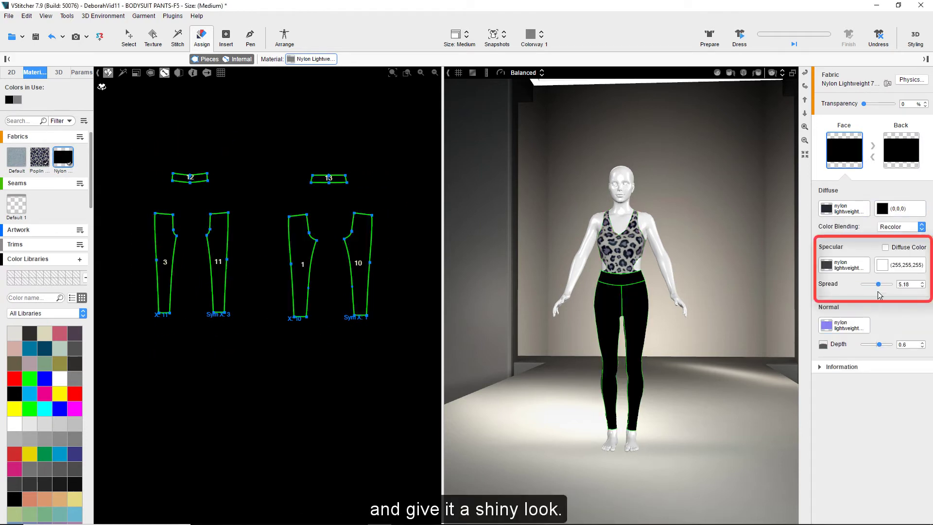
left_click(401, 389)
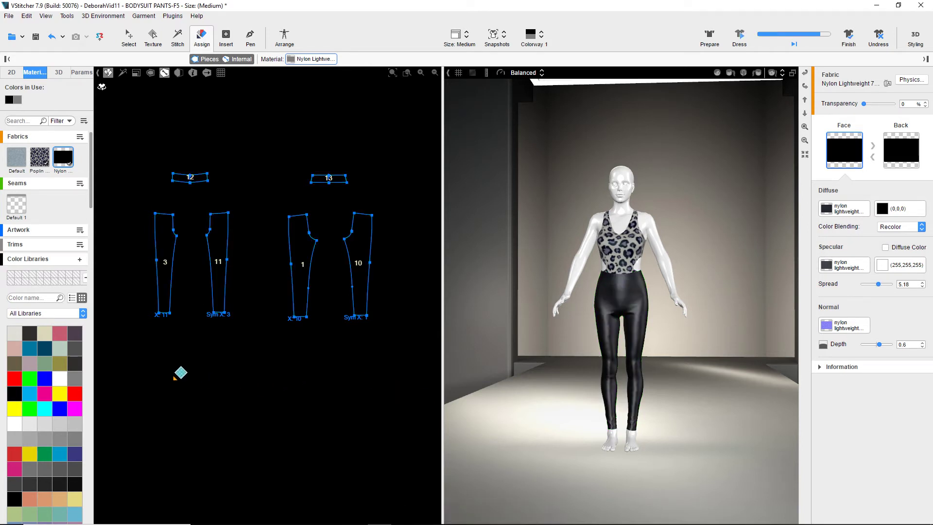
- Add the 301, 301 Edge Shadow and 301 3 mm Edge Shadow seams and assign 301 to the pant hems
left_click(80, 184)
left_click(29, 195)
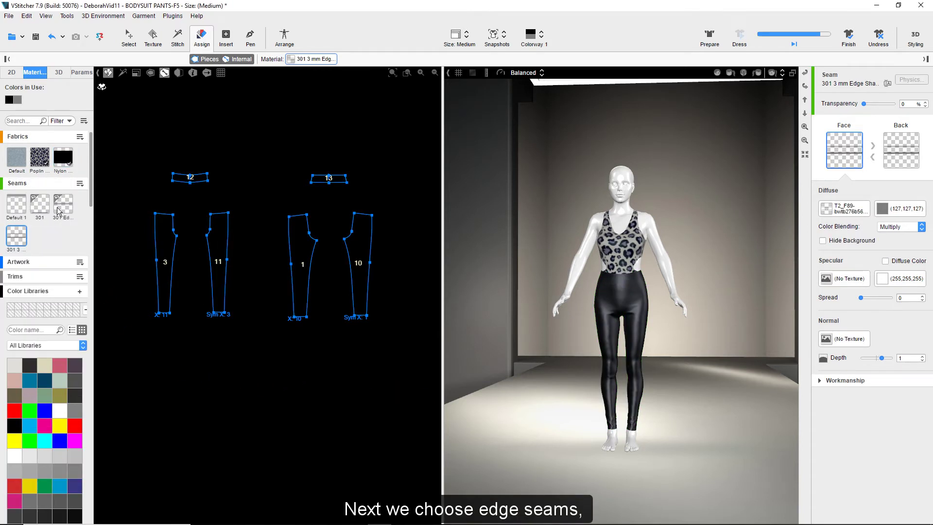
left_click(41, 206)
scroll(248, 188, "up", 5)
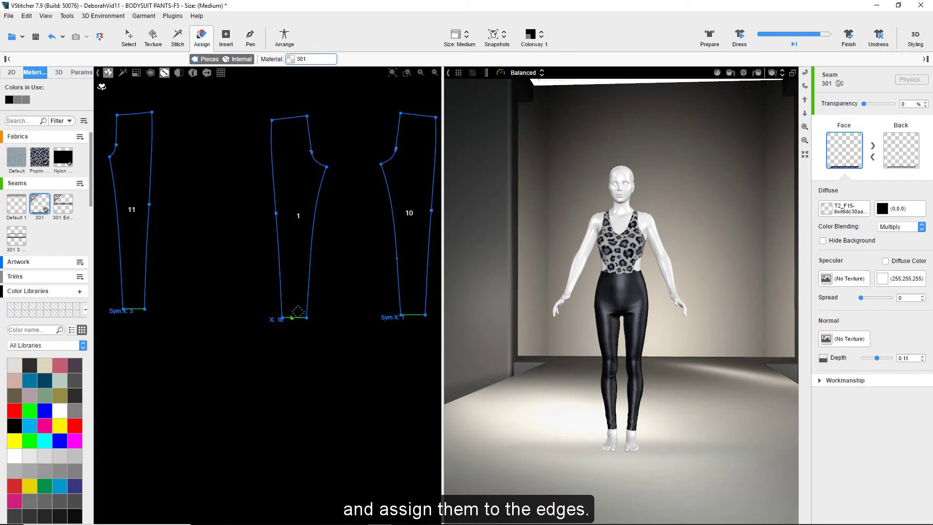
- Assign the 301 Edge Shadow seam to the waist, crotch and inseam edges of the pant pieces
left_click(63, 205)
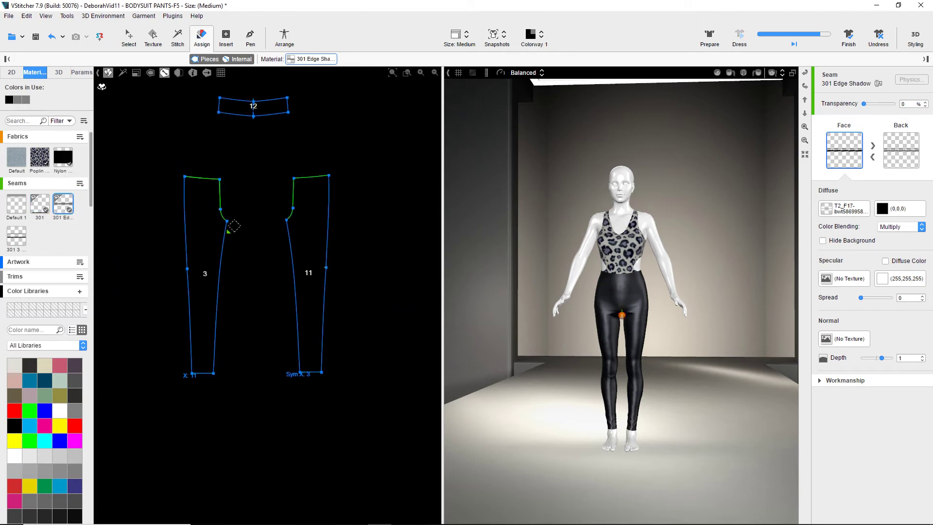
left_click(228, 231)
middle_click_drag(375, 175, 154, 177)
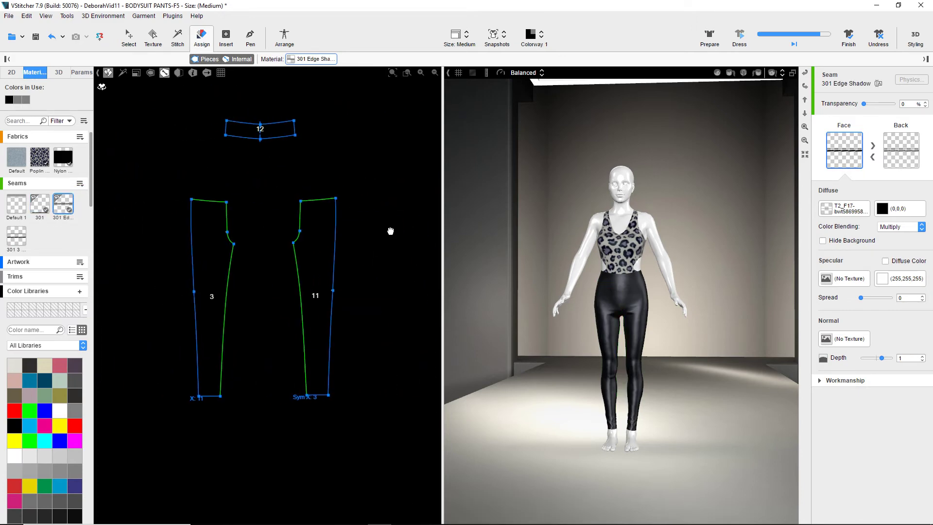
- Assign the 301 Edge Shadow seam to the shoulder and side edges of the bodysuit
scroll(210, 206, "left", 6)
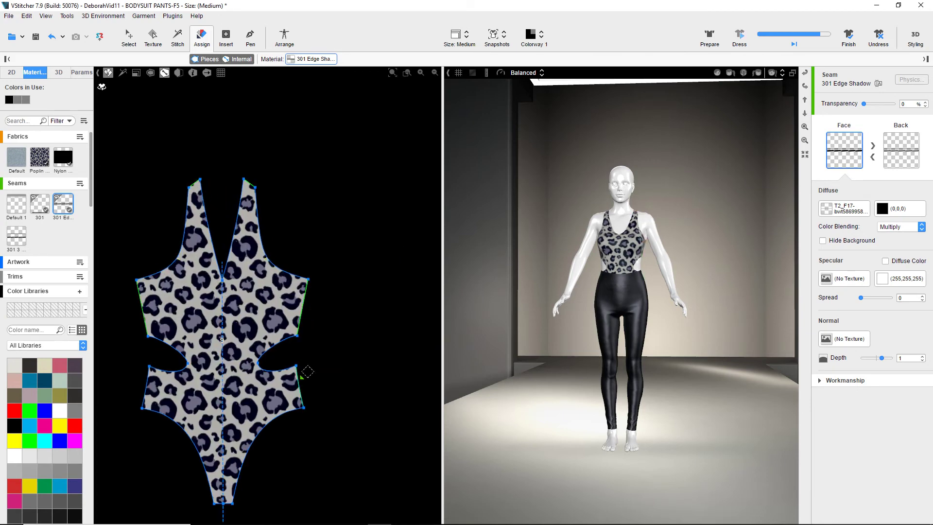
left_click(300, 376)
middle_click_drag(333, 328, 298, 277)
left_click(242, 384)
scroll(371, 237, "down", 5)
- Assign the 301 3 mm Edge Shadow seam to the bodysuit's neckline, armhole and side cutout edges
left_click(17, 237)
scroll(243, 213, "up", 2)
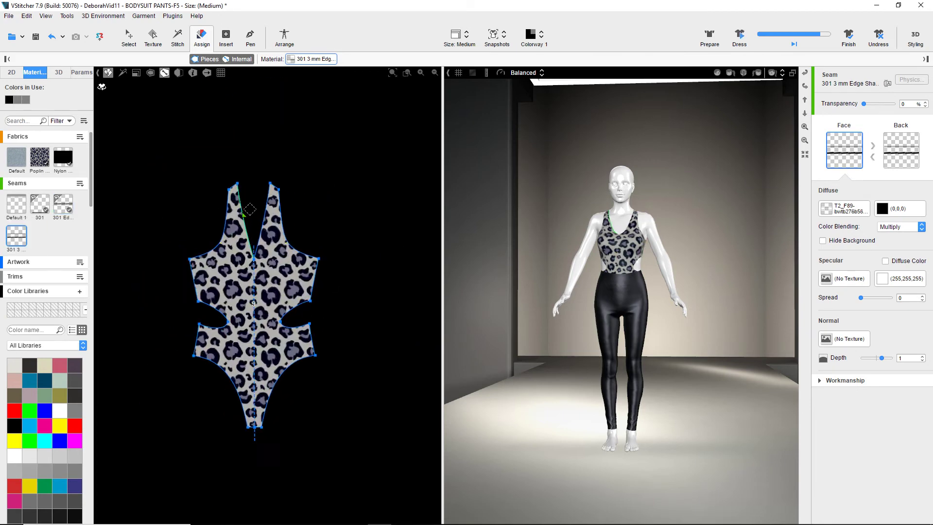
scroll(249, 209, "up", 3)
scroll(209, 291, "down", 5)
scroll(233, 228, "up", 4)
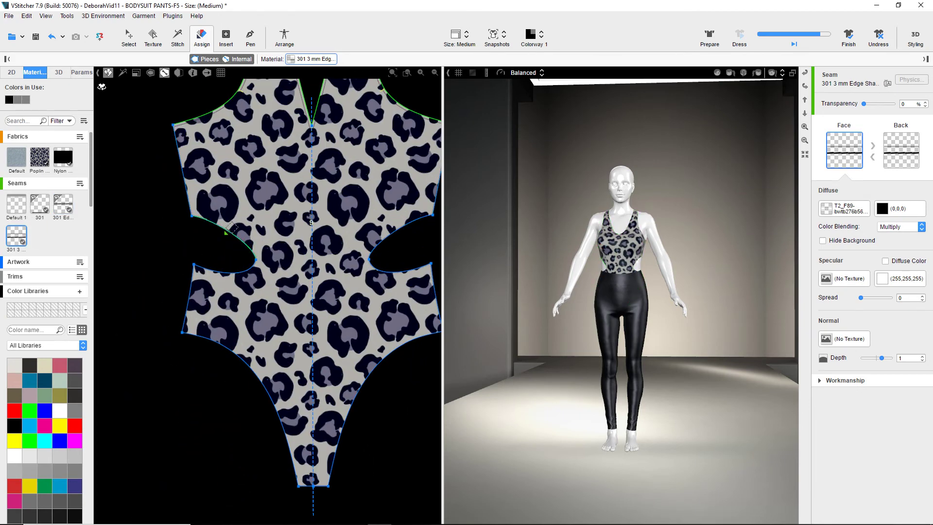
scroll(357, 336, "down", 5)
middle_click_drag(362, 330, 236, 322)
middle_click_drag(352, 255, 220, 264)
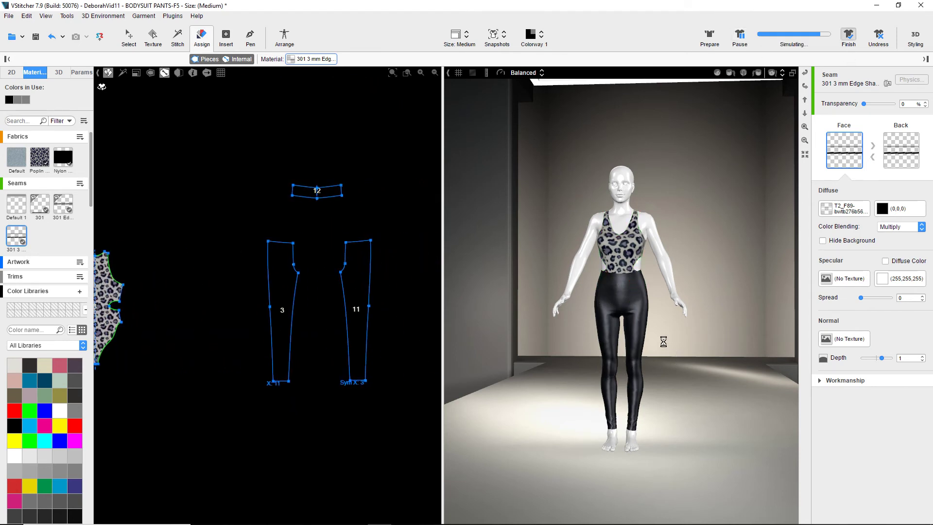
- Inspect the simulated outfit's seams up close and change the avatar's pose to Walking on Runway
scroll(663, 341, "up", 10)
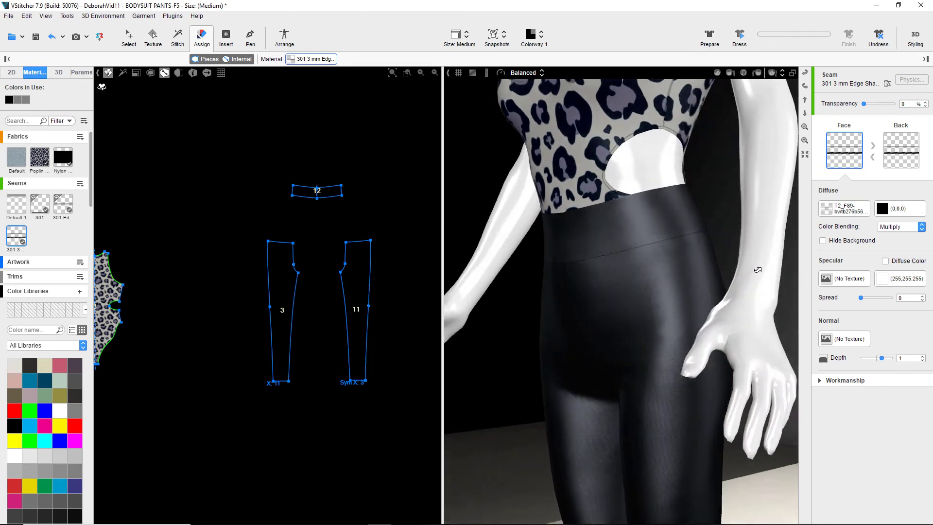
left_click_drag(758, 270, 768, 312)
scroll(768, 312, "down", 5)
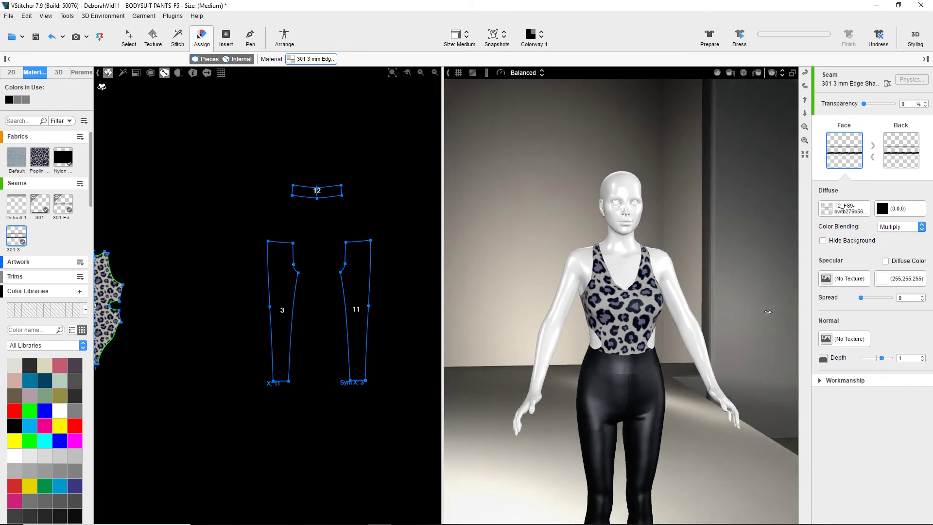
scroll(768, 311, "down", 10)
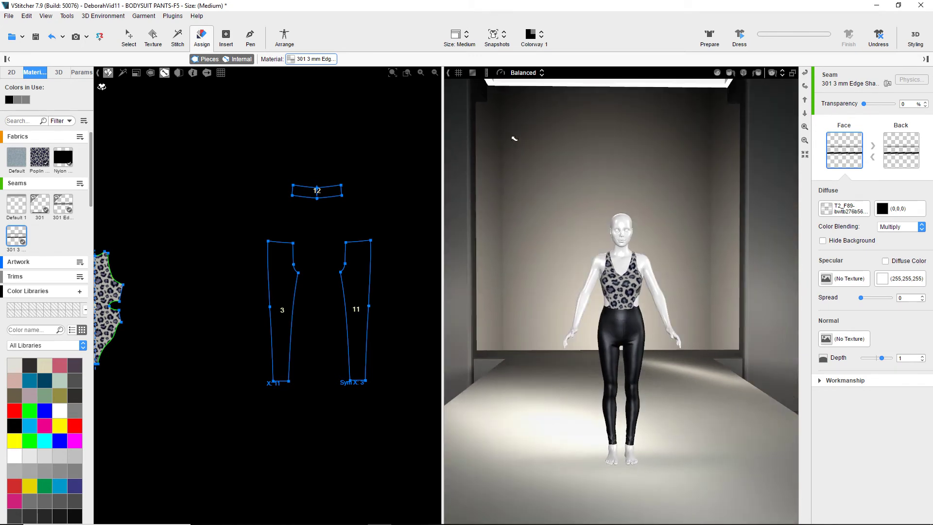
left_click(525, 72)
left_click(566, 407)
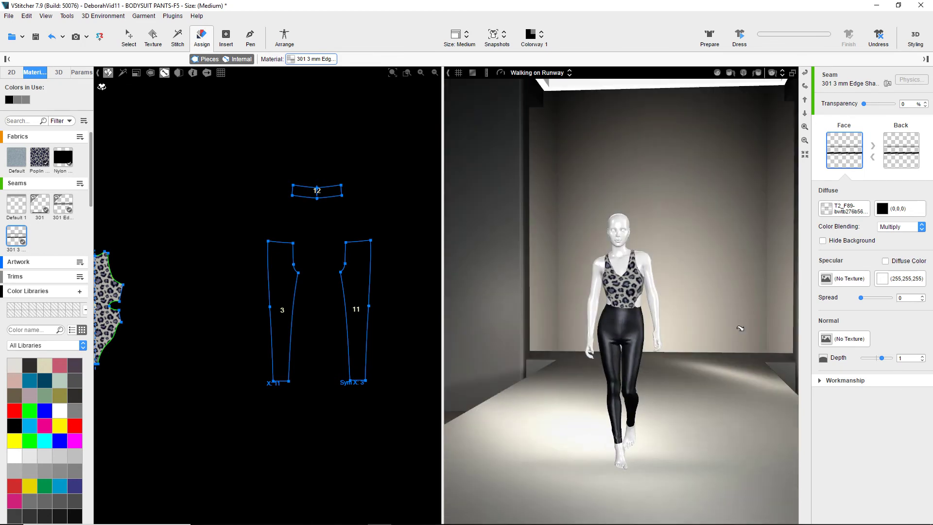
- Sync the VStitcher 3D data to StyleCAD again and re-enable all patterns, including the bodysuit pieces
mouse_move(211, 41)
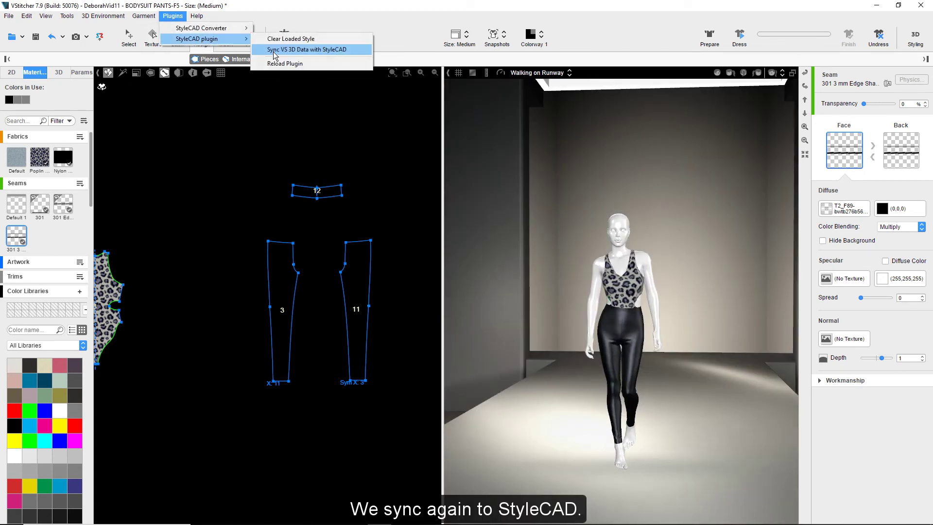
left_click(274, 51)
right_click(120, 285)
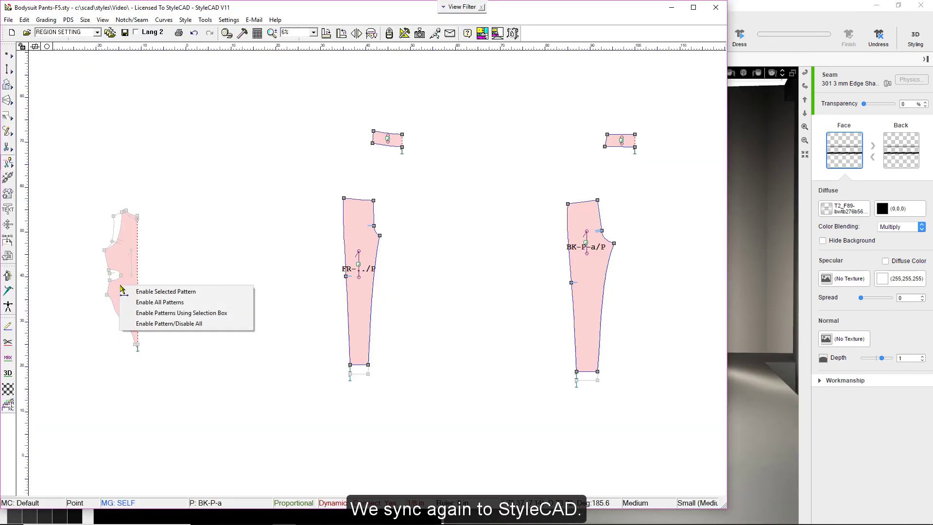
left_click(133, 302)
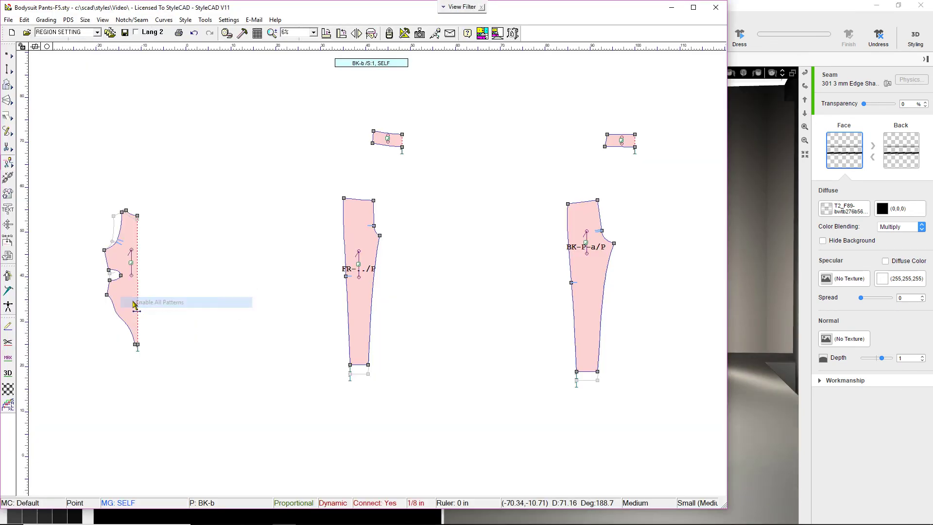
- Display the StyleCAD patterns in their body-location boxes and examine the Back Torso and Front Leg groups
left_click(10, 307)
middle_click_drag(201, 303, 360, 302)
scroll(362, 301, "up", 2)
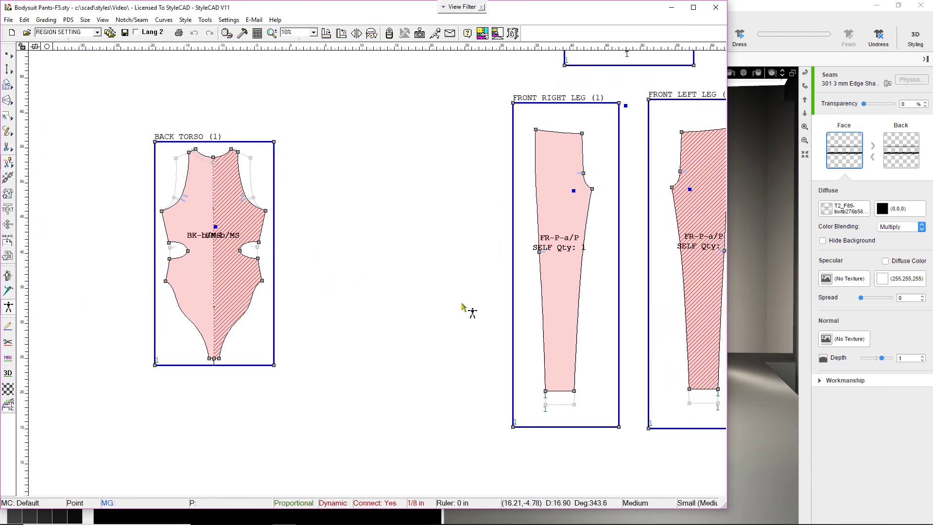
- Check the 3D settings of the front right leg and Back Torso bodysuit pieces, including their layer and material ID
right_click(559, 288)
left_click(578, 294)
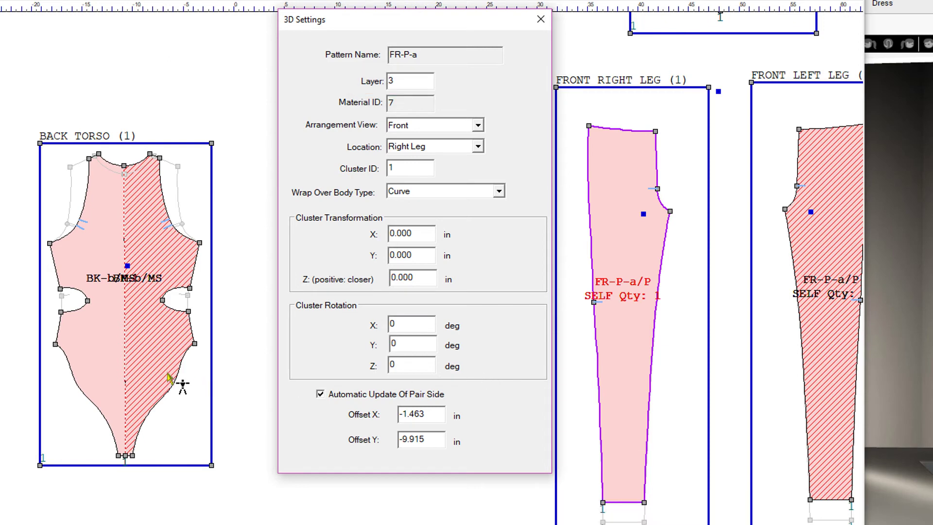
left_click(82, 341)
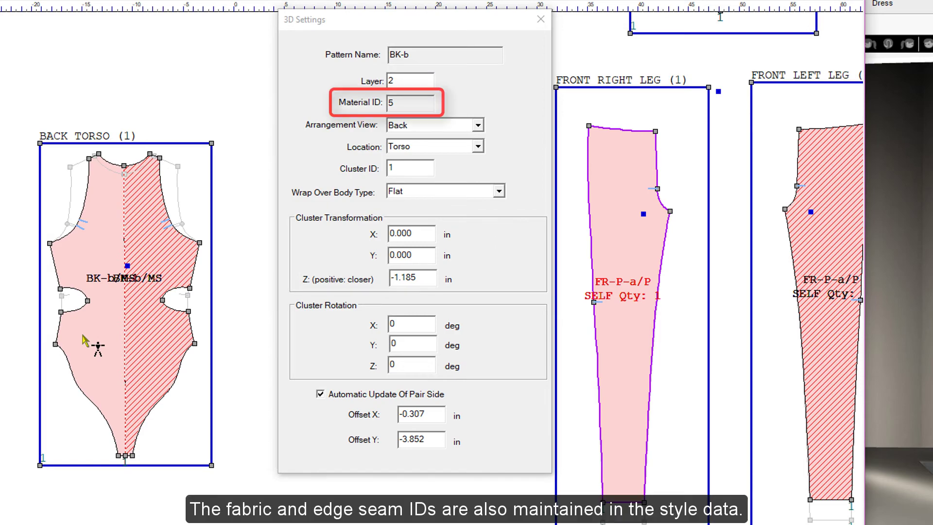
left_click(83, 340)
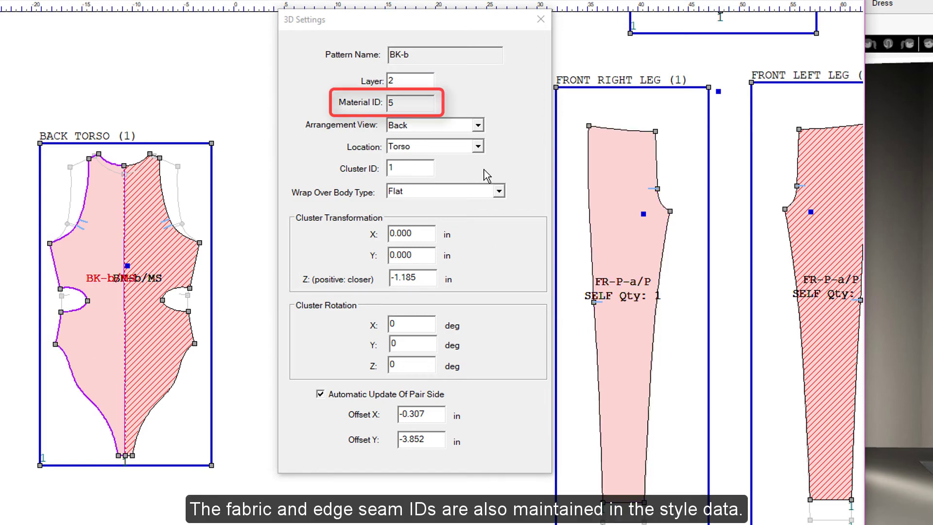
left_click(541, 19)
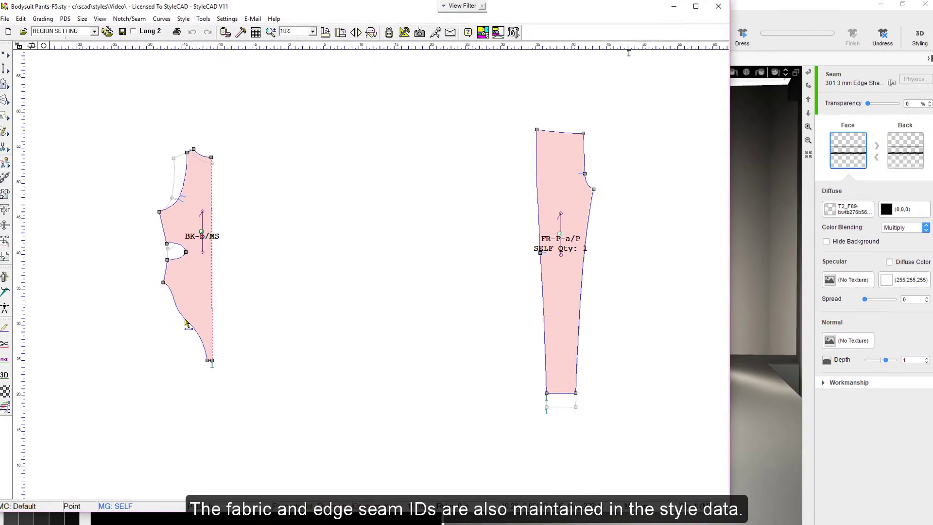
- Inspect the line properties and 3D edge material ID of the back bodysuit piece's leg opening and side edges
right_click(186, 323)
left_click(209, 113)
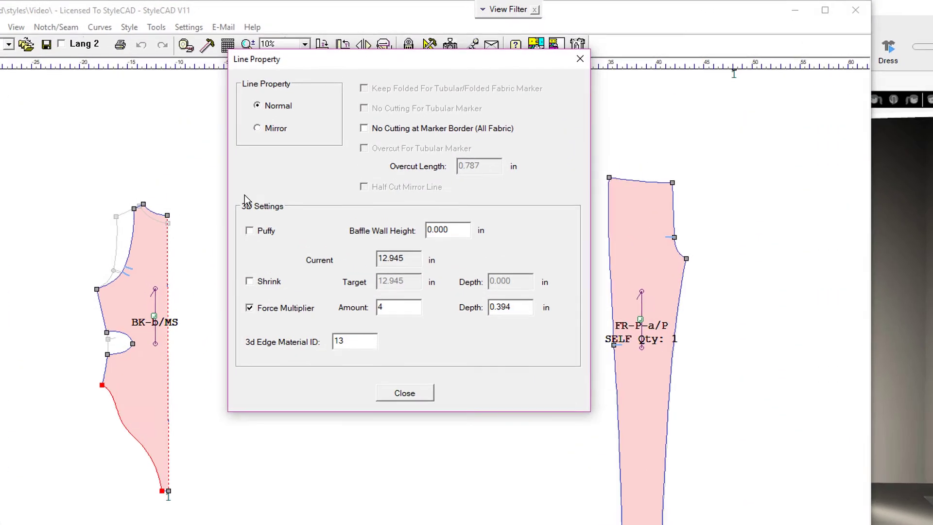
left_click(104, 375)
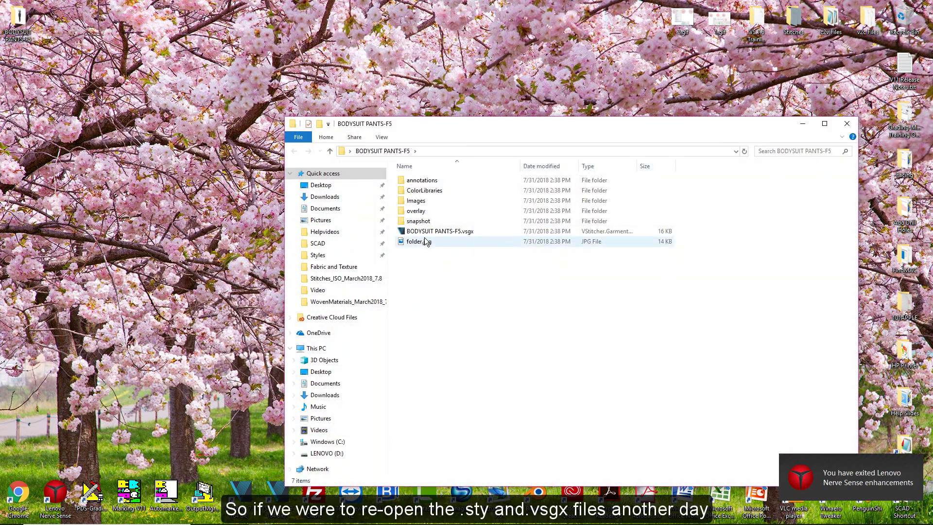
- Reopen the BODYSUIT PANTS-F5.vsgx garment and shorten the front and back pant legs by 4 in at the hem in StyleCAD
double_click(430, 231)
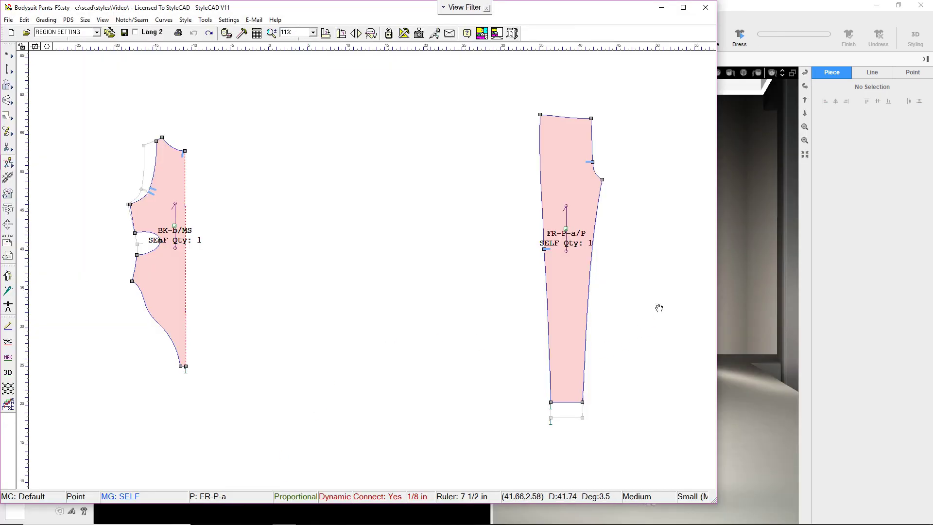
left_click_drag(244, 298, 291, 296)
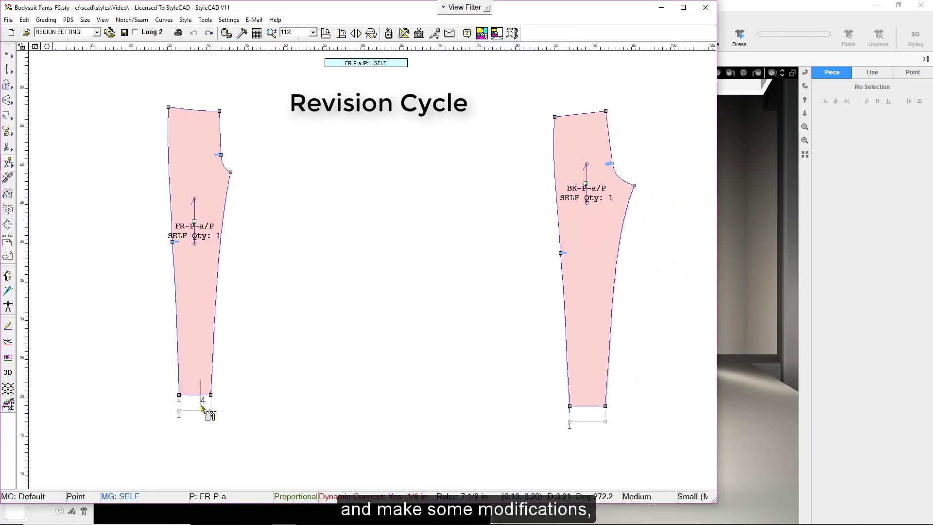
left_click_drag(201, 405, 201, 407)
left_click_drag(572, 396, 550, 412)
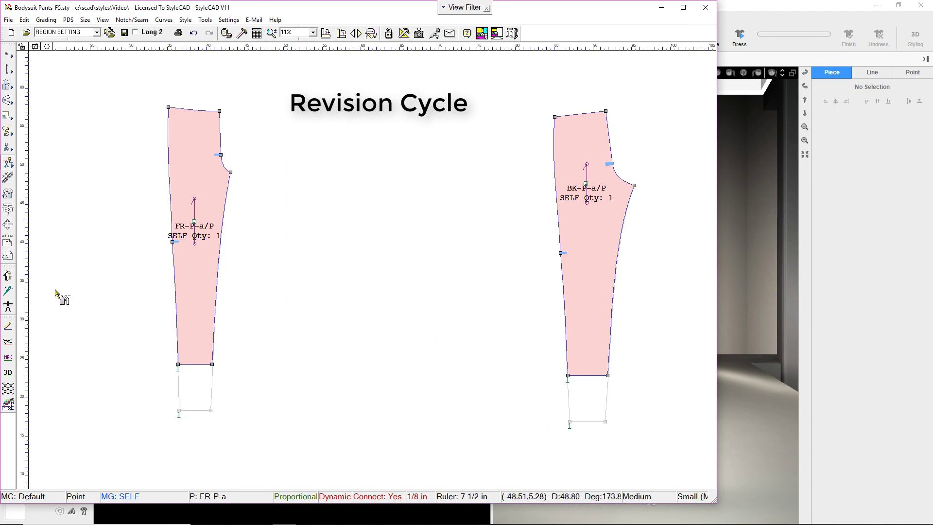
- Switch to VStitcher, display the garment's materials, and prepare and dress the avatar to simulate the revised outfit
left_click(772, 280)
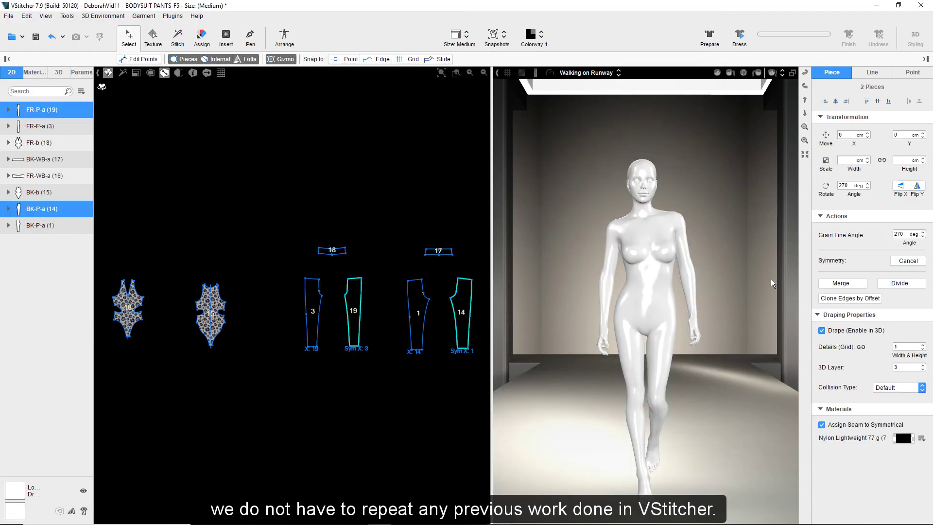
left_click(247, 187)
left_click(33, 73)
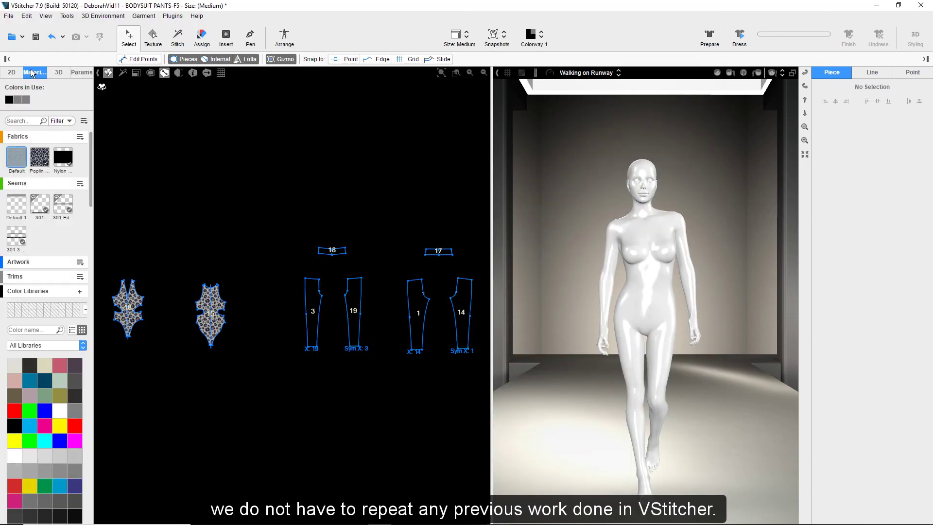
left_click(710, 35)
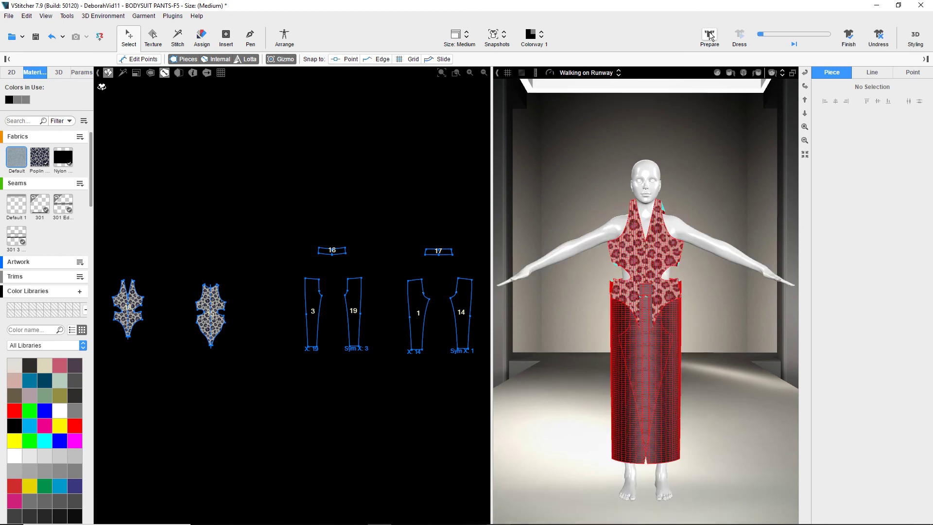
left_click(740, 35)
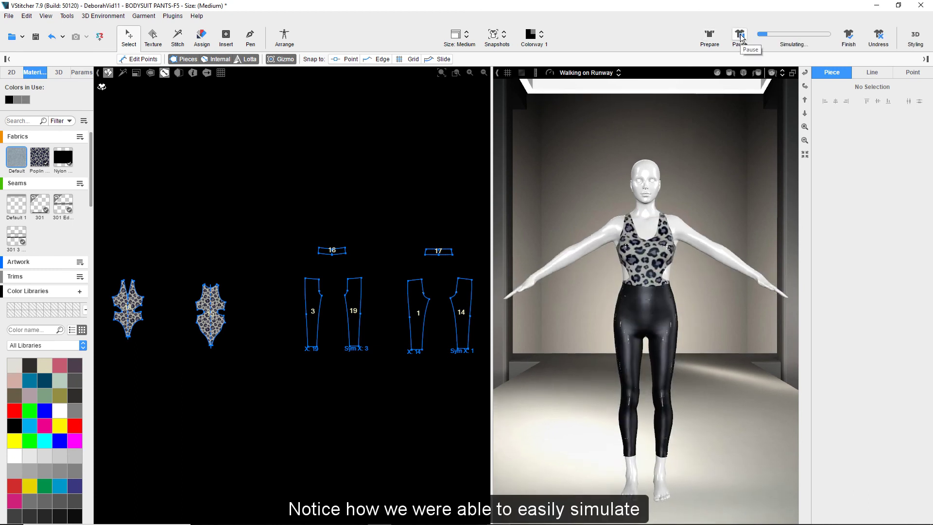